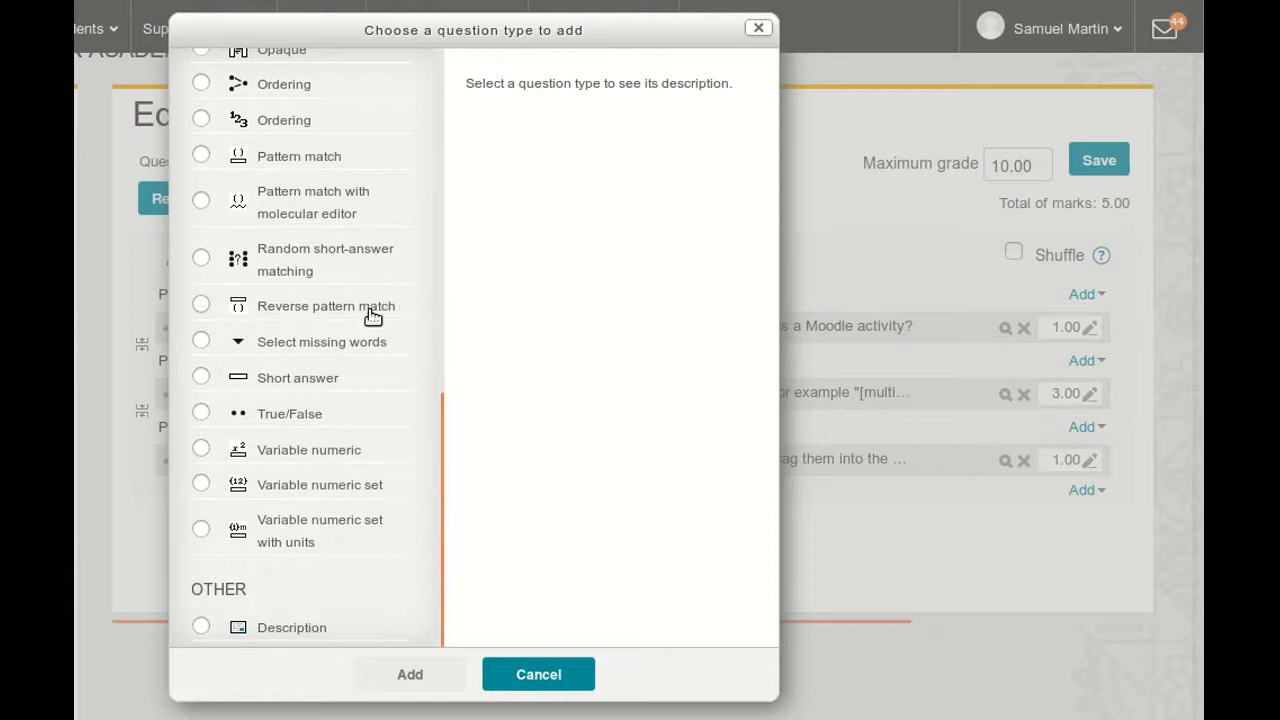
# - Add a True/False question named "turn editing on" with the text "To add an activity to Moodle, you must first turn editing on"
pyautogui.click(201, 420)
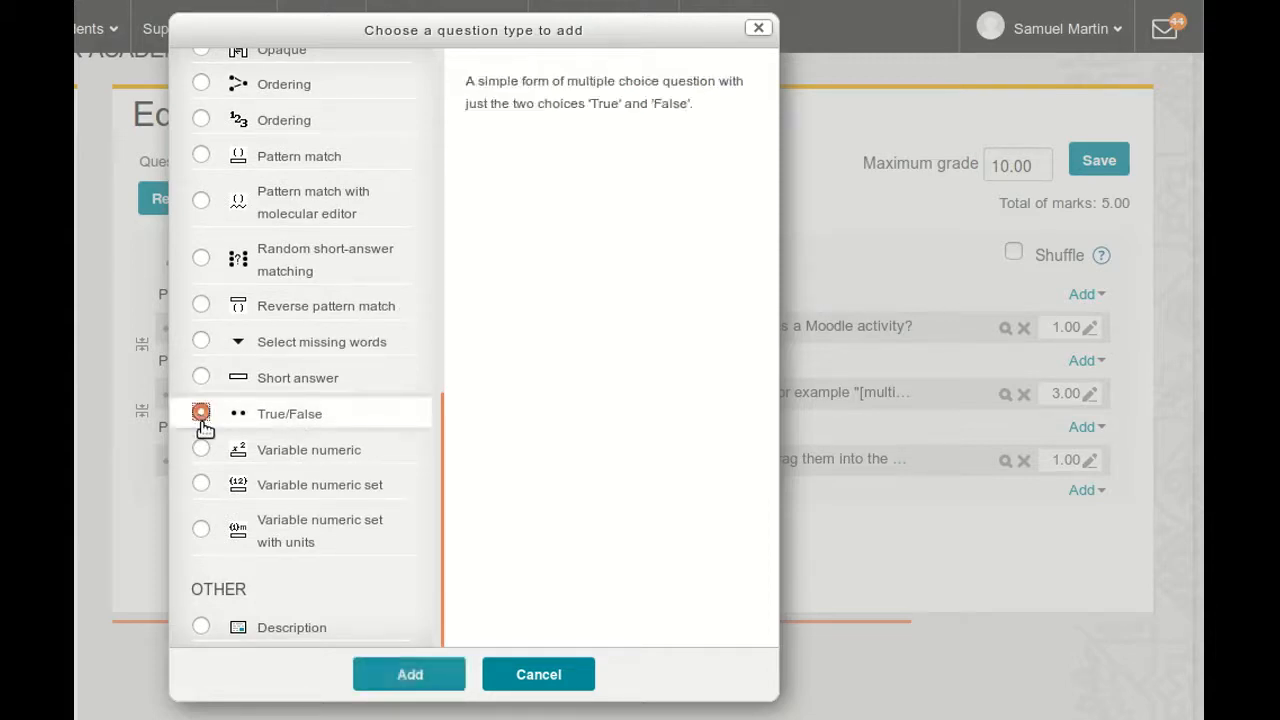
pyautogui.click(386, 690)
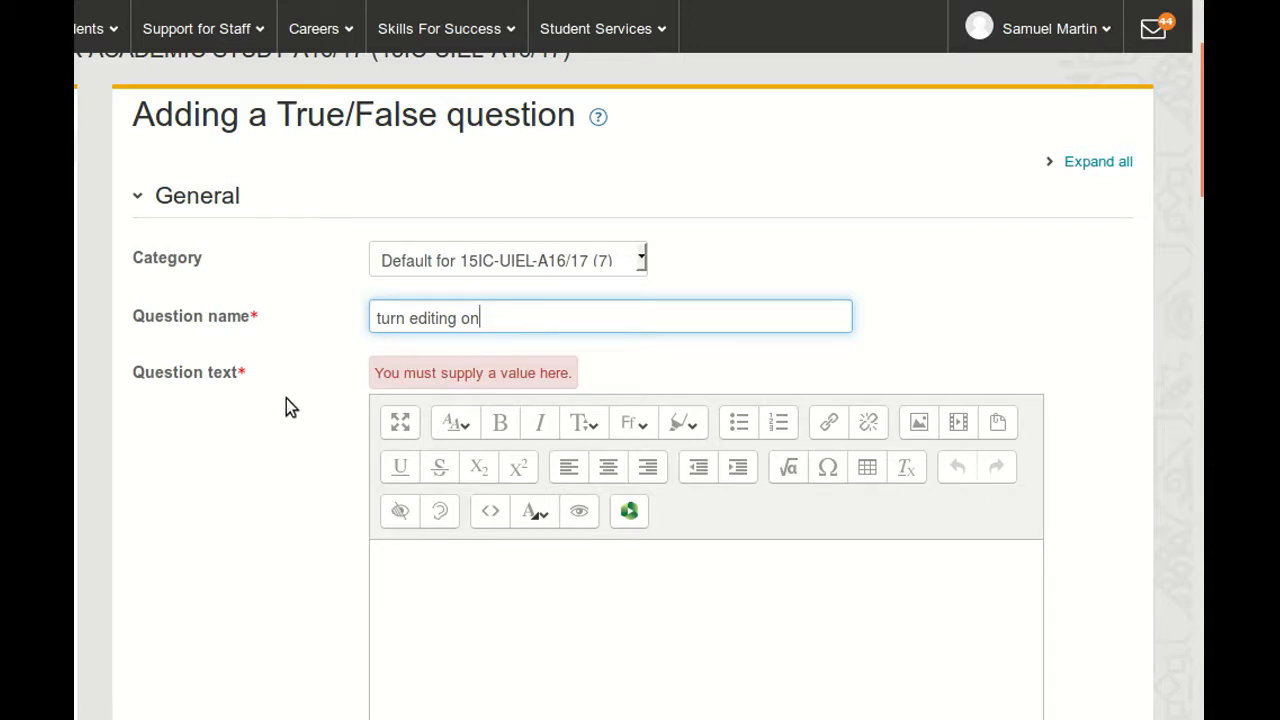
pyautogui.scroll(-2, 287, 410)
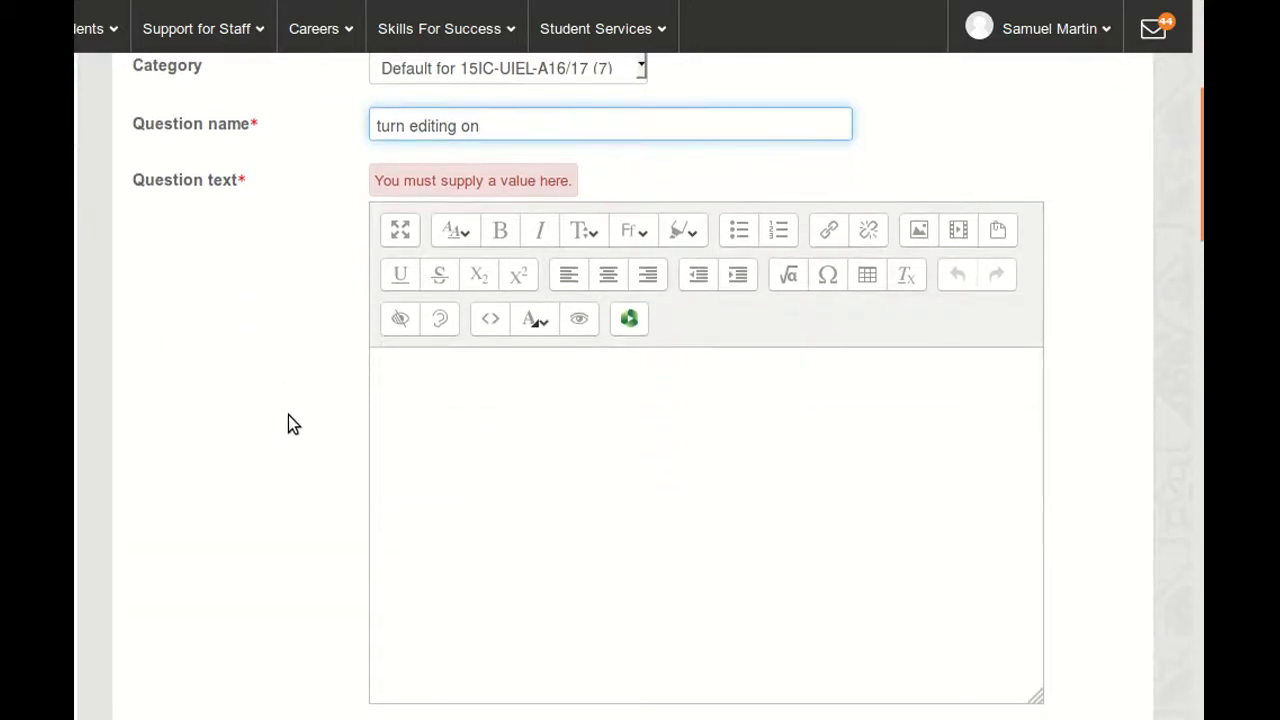
pyautogui.click(439, 380)
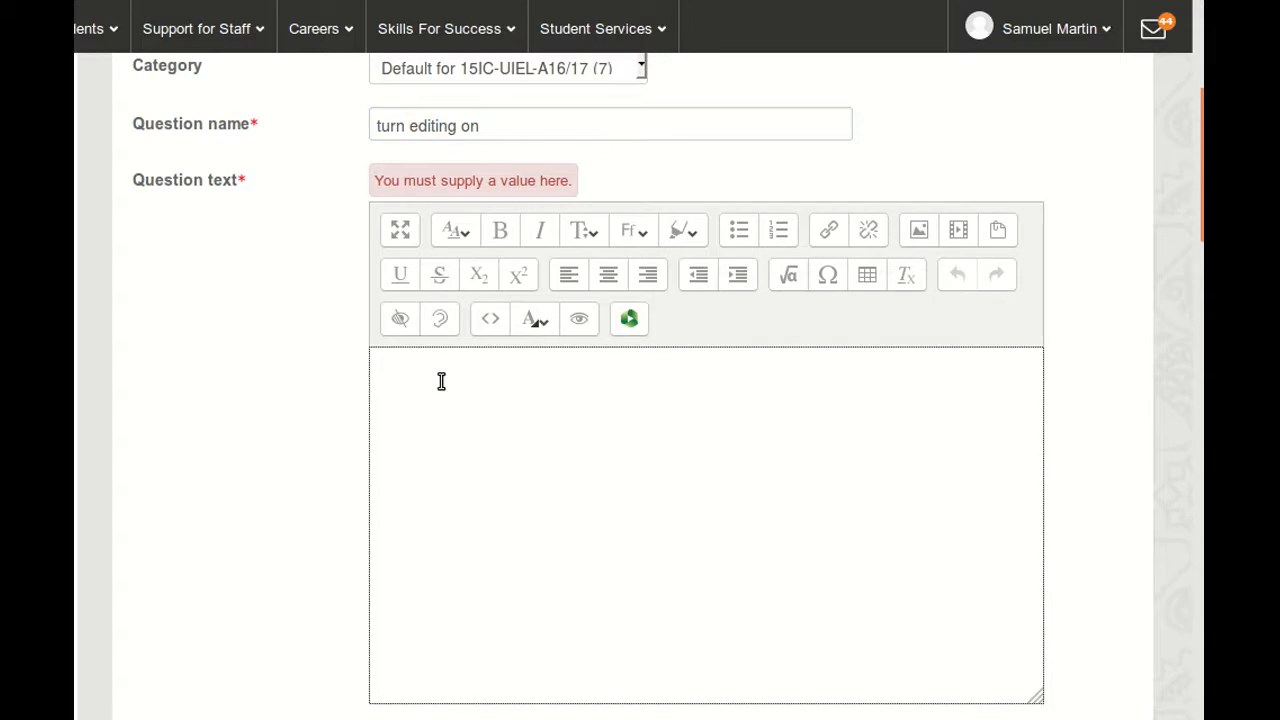
pyautogui.write('To add an activity to Moodle, you must first turn editing on')
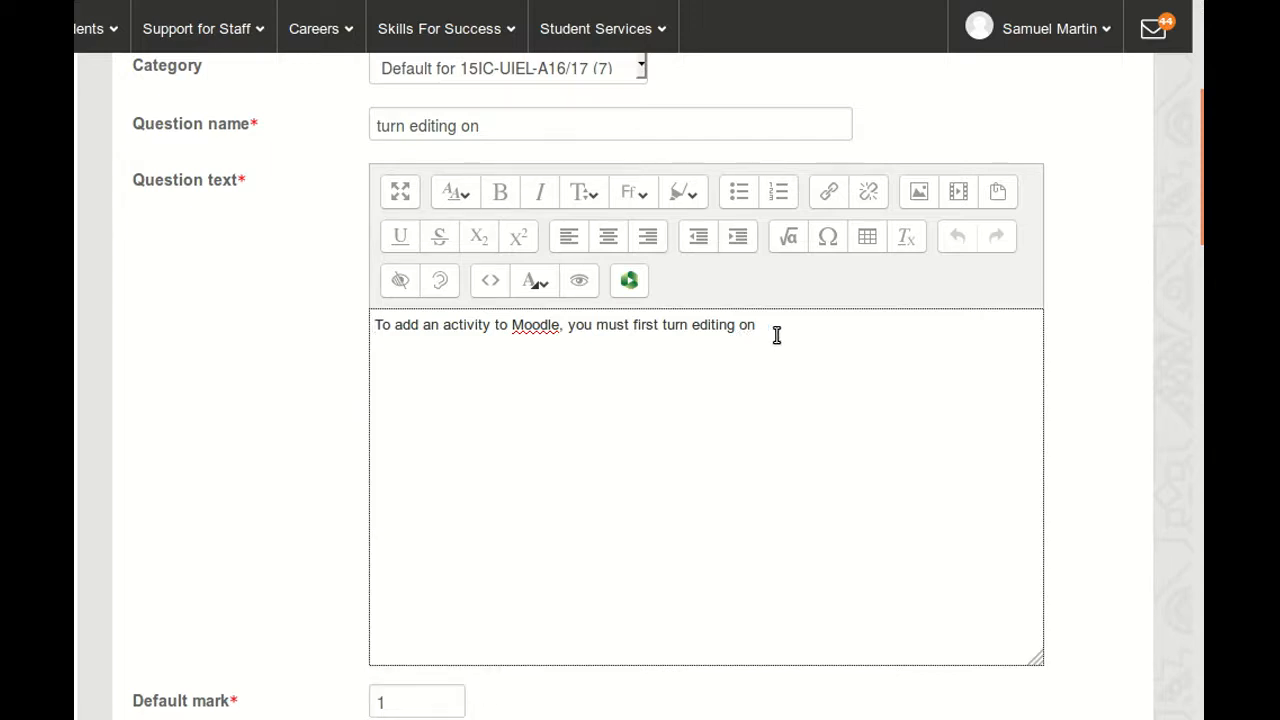
# - Set the question's correct answer to True, leaving the default mark and general feedback as they are
pyautogui.scroll(-4, 785, 340)
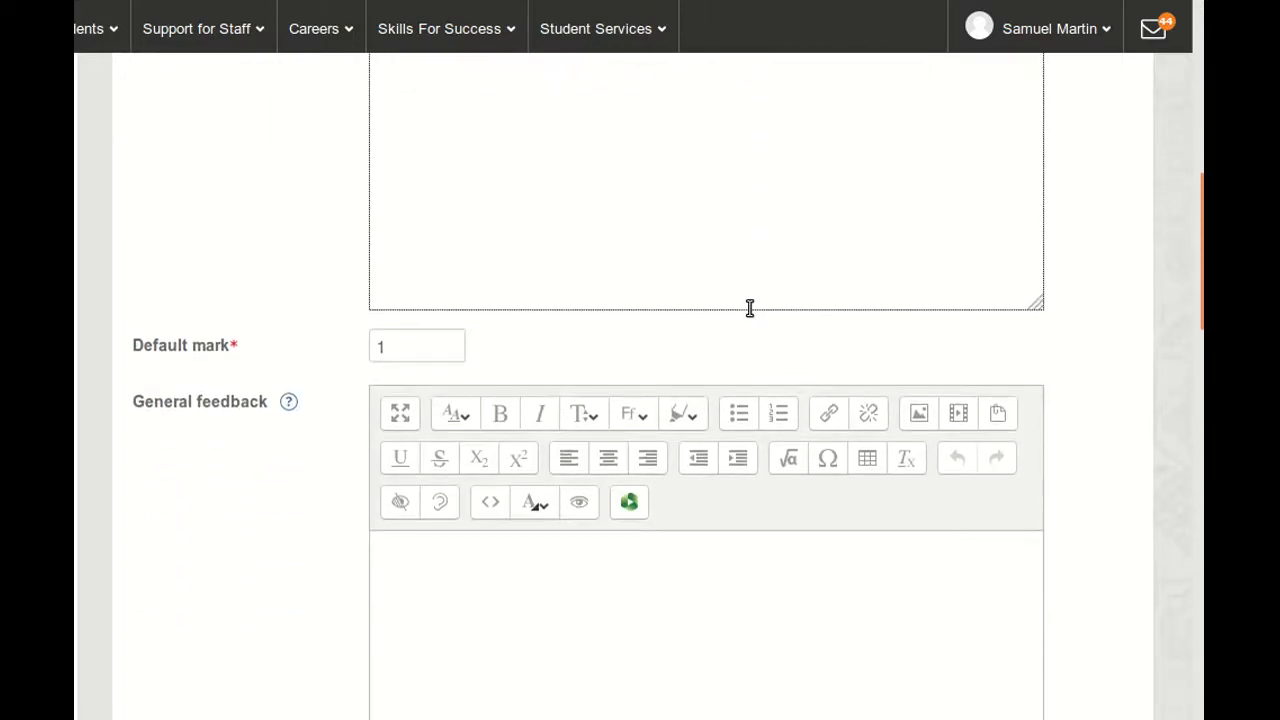
pyautogui.scroll(-1, 750, 308)
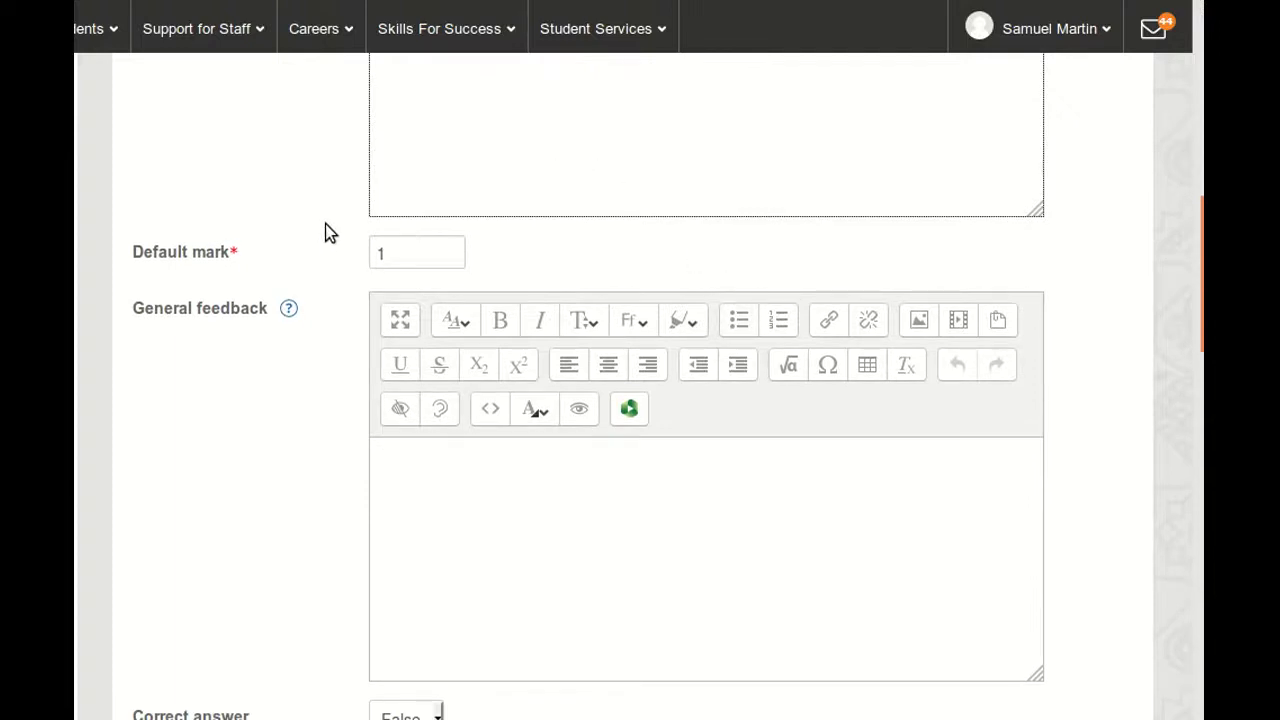
pyautogui.scroll(-1, 325, 232)
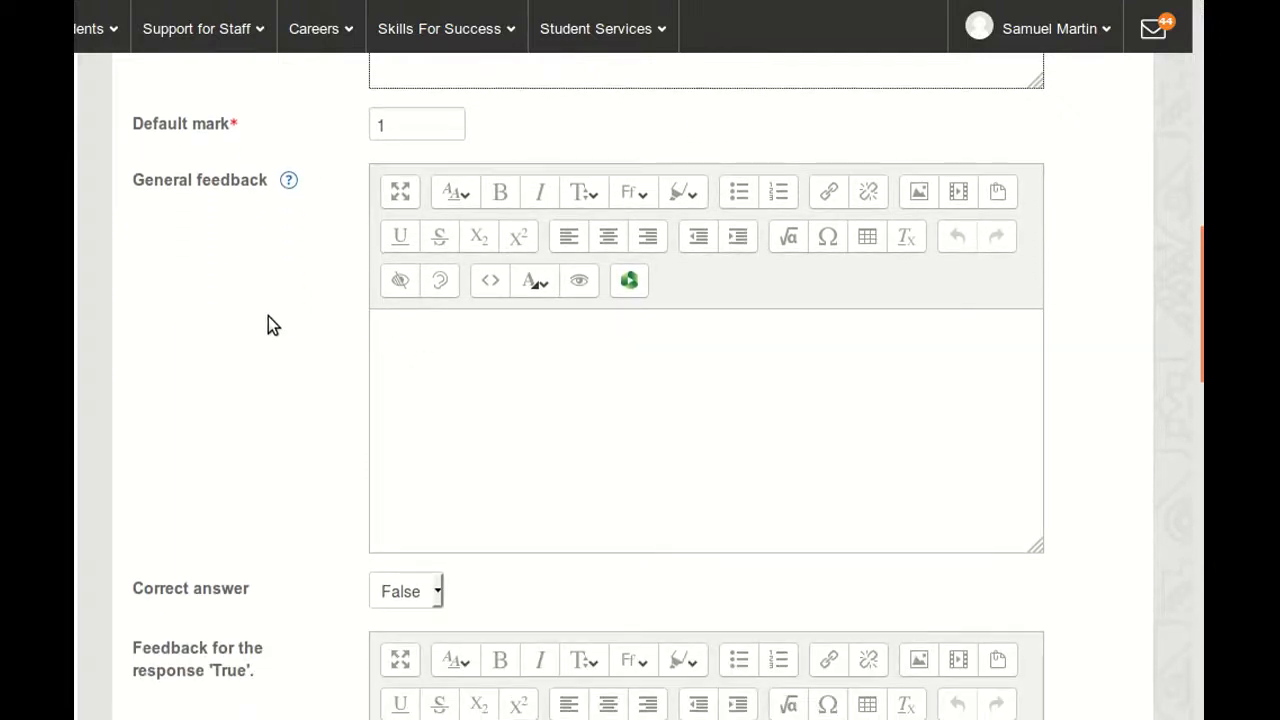
pyautogui.scroll(-2, 250, 350)
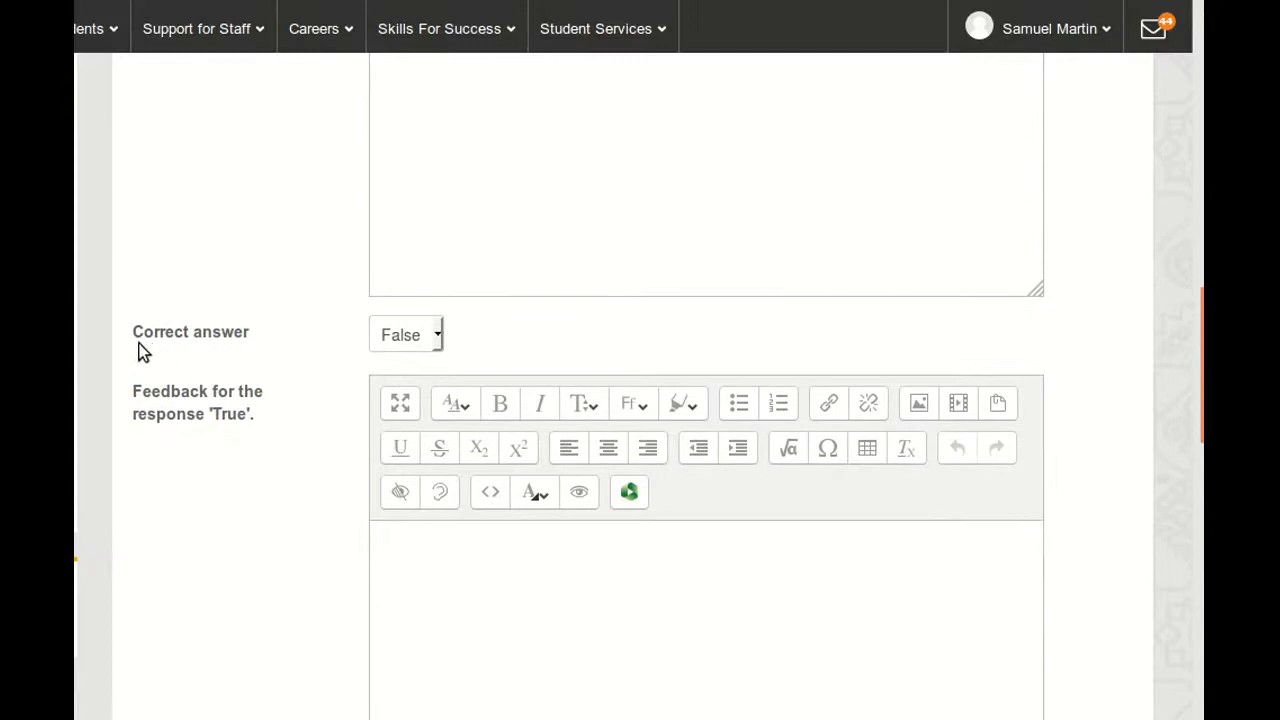
pyautogui.click(437, 341)
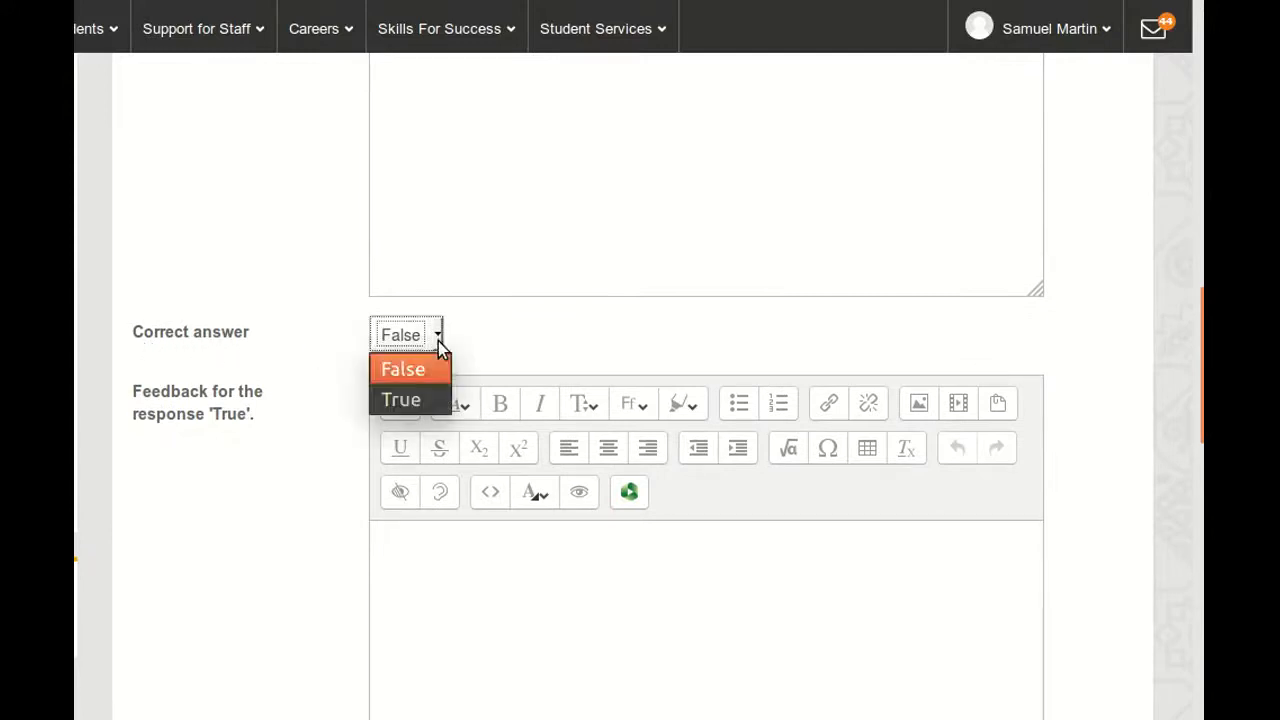
pyautogui.click(405, 401)
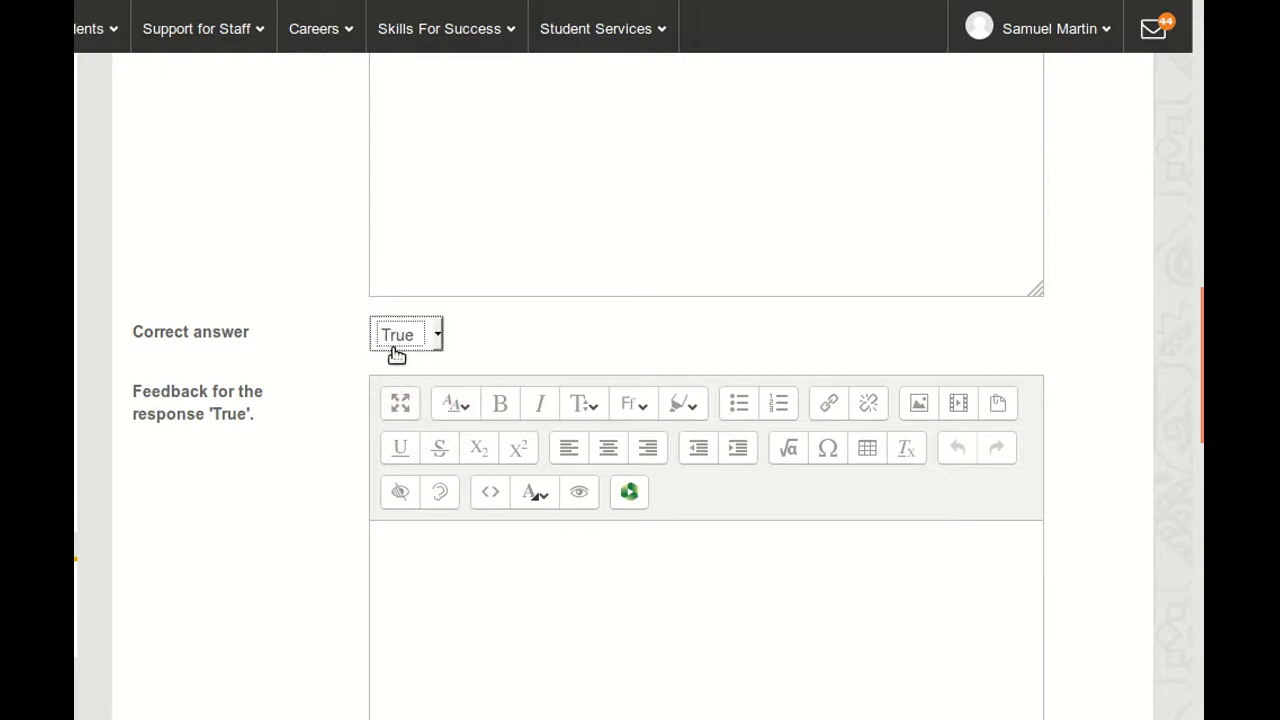
# - Extend the end of the question text with the words "using the"
pyautogui.scroll(-5, 330, 340)
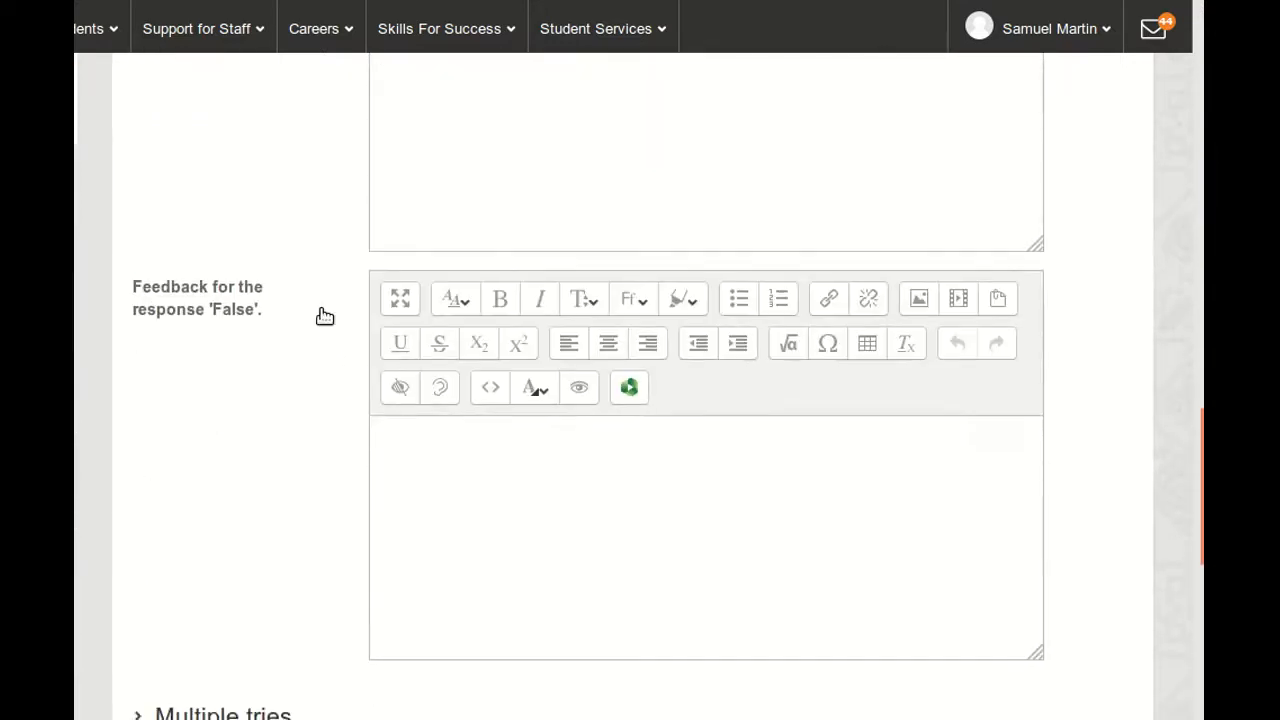
pyautogui.scroll(-5, 325, 316)
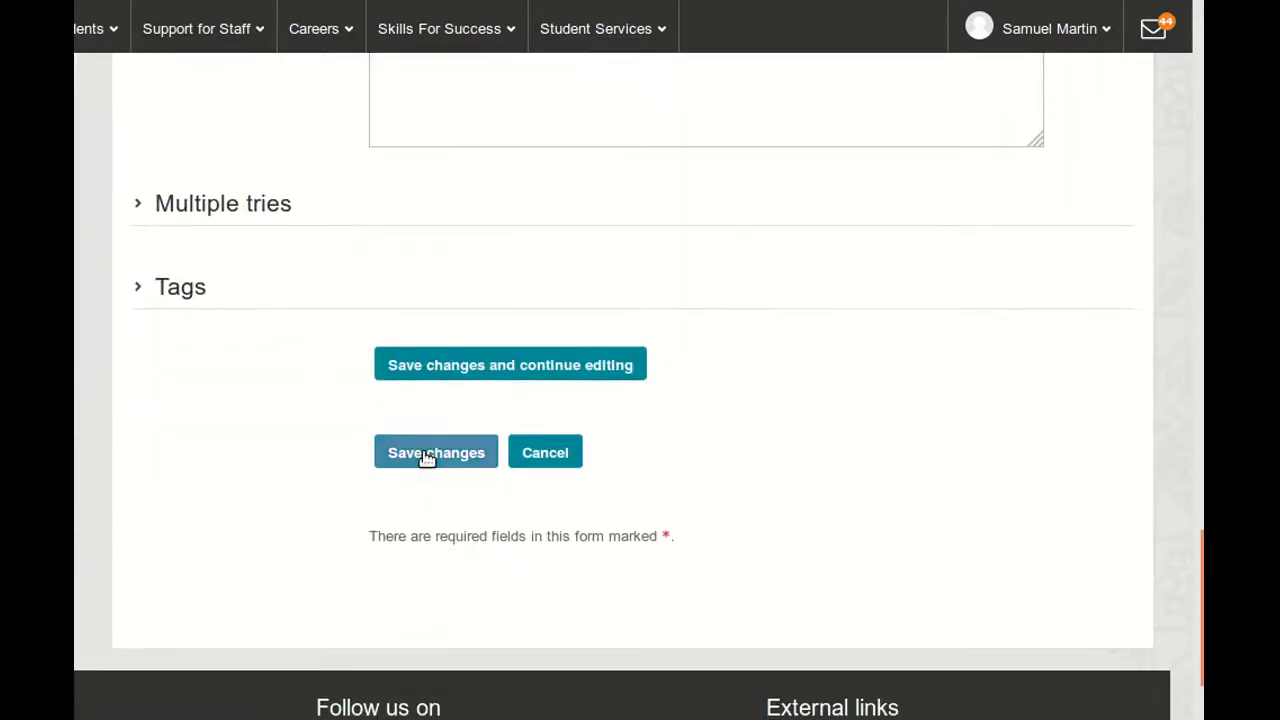
pyautogui.scroll(10, 289, 400)
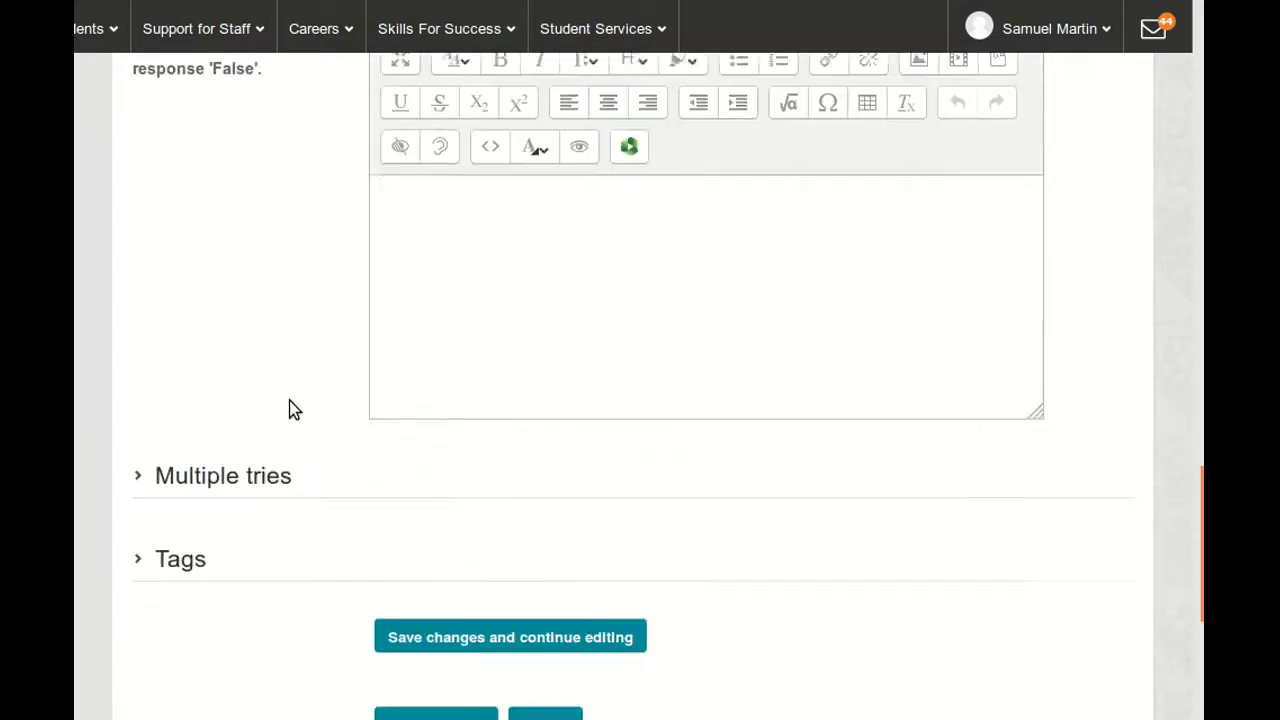
pyautogui.scroll(10, 345, 410)
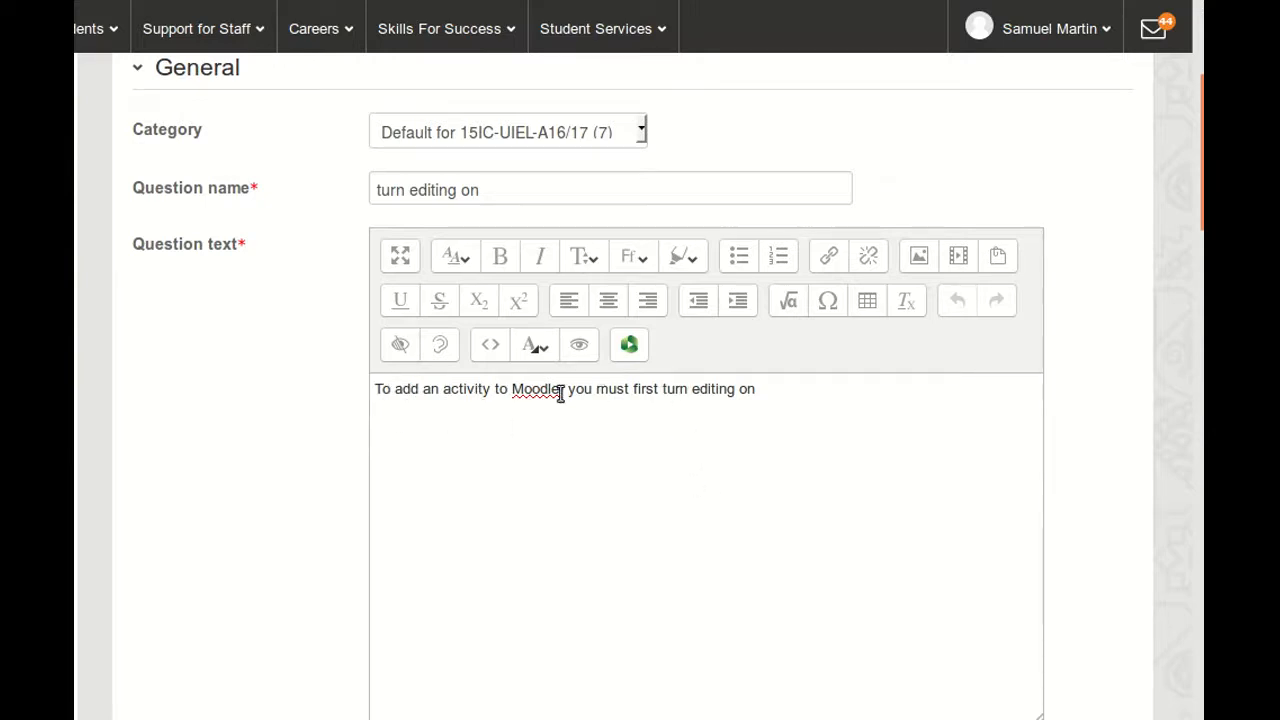
pyautogui.click(765, 388)
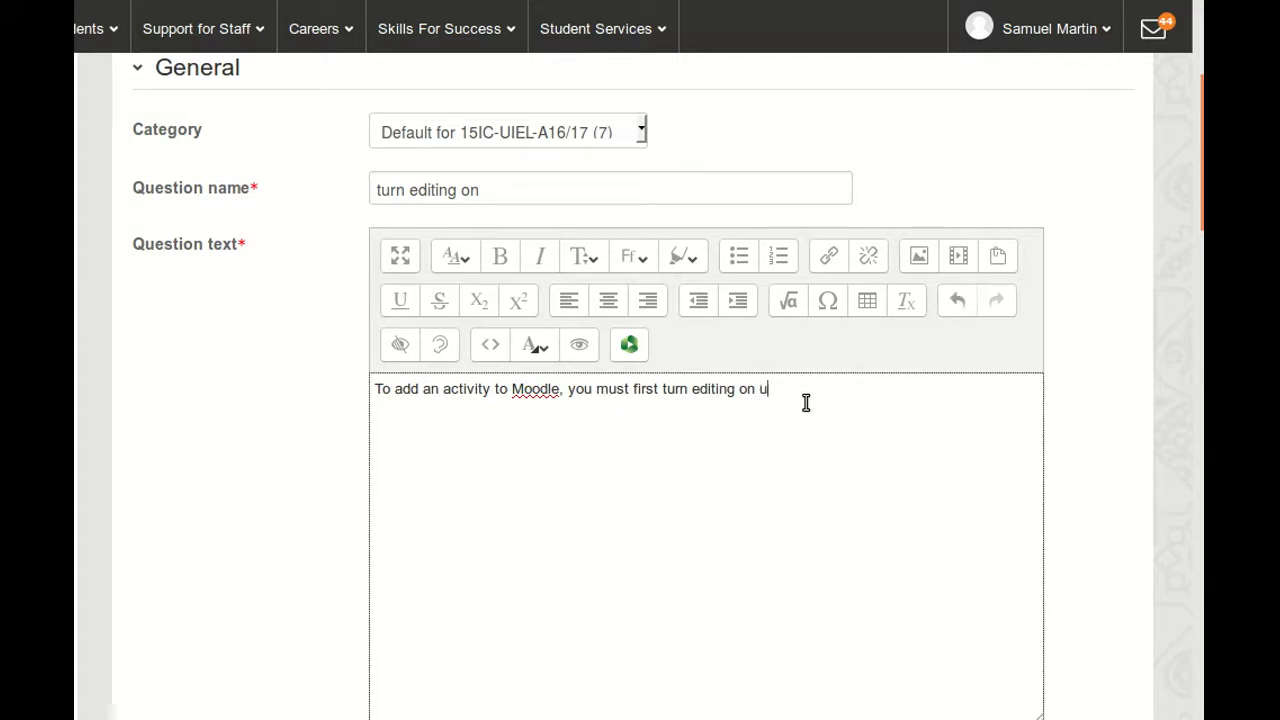
pyautogui.write('using the')
# - Upload turn_editing_on.png from the Desktop folder as an image for the end of the question text
pyautogui.click(921, 268)
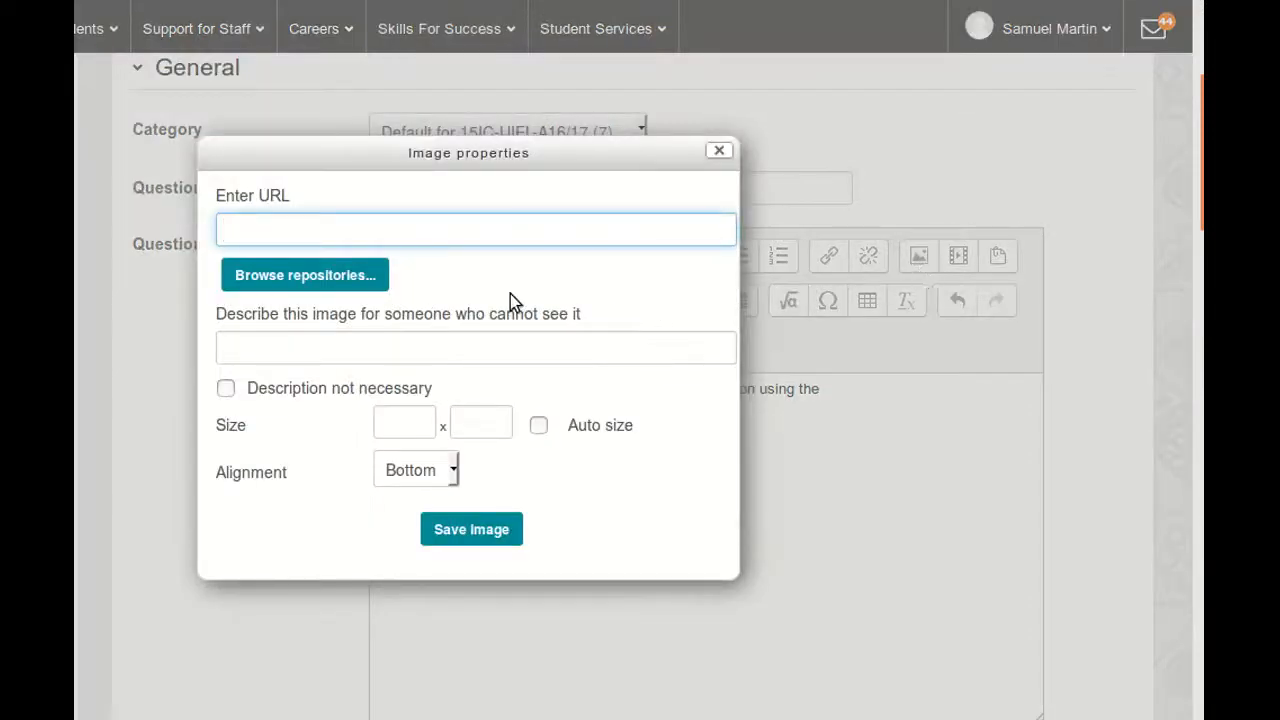
pyautogui.click(328, 285)
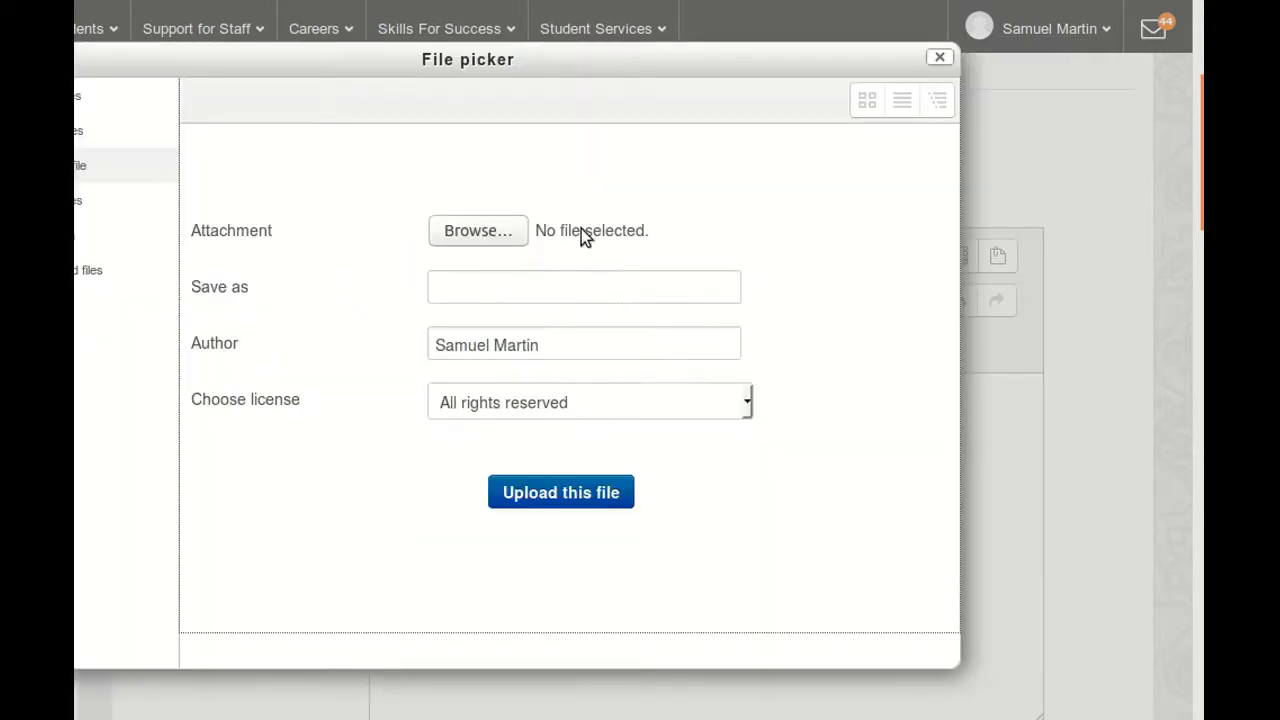
pyautogui.click(503, 231)
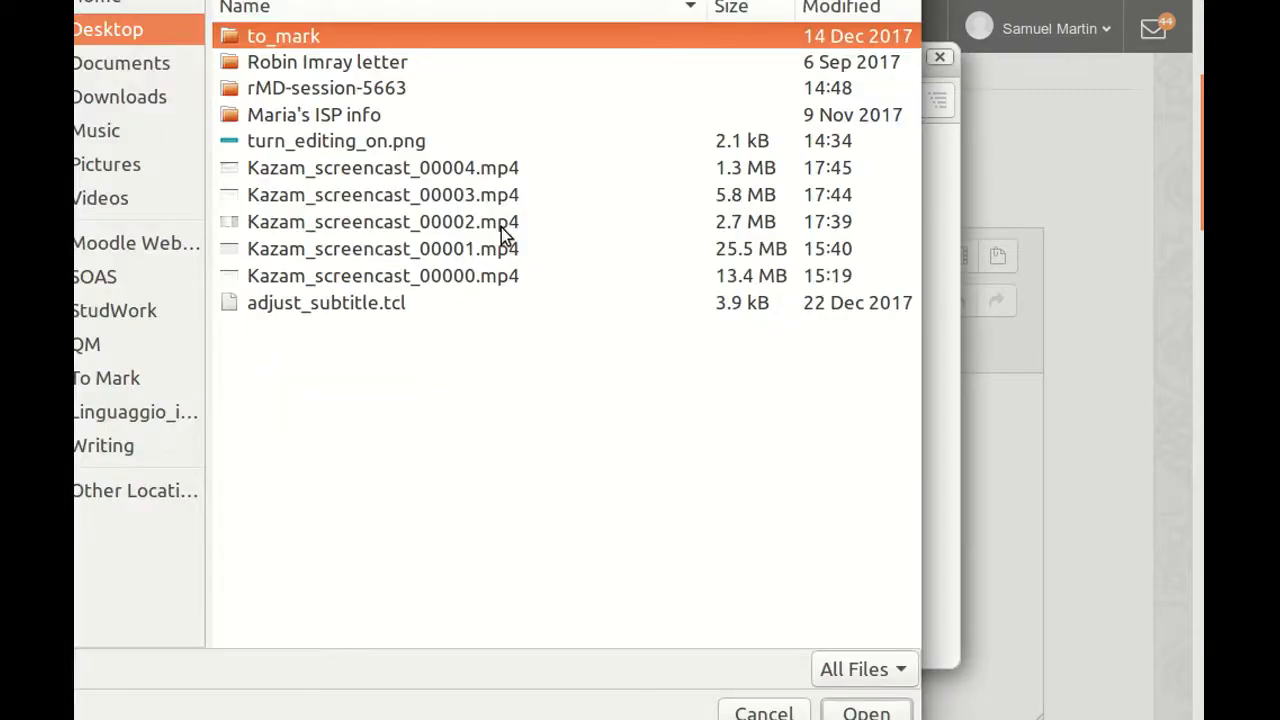
pyautogui.click(290, 142)
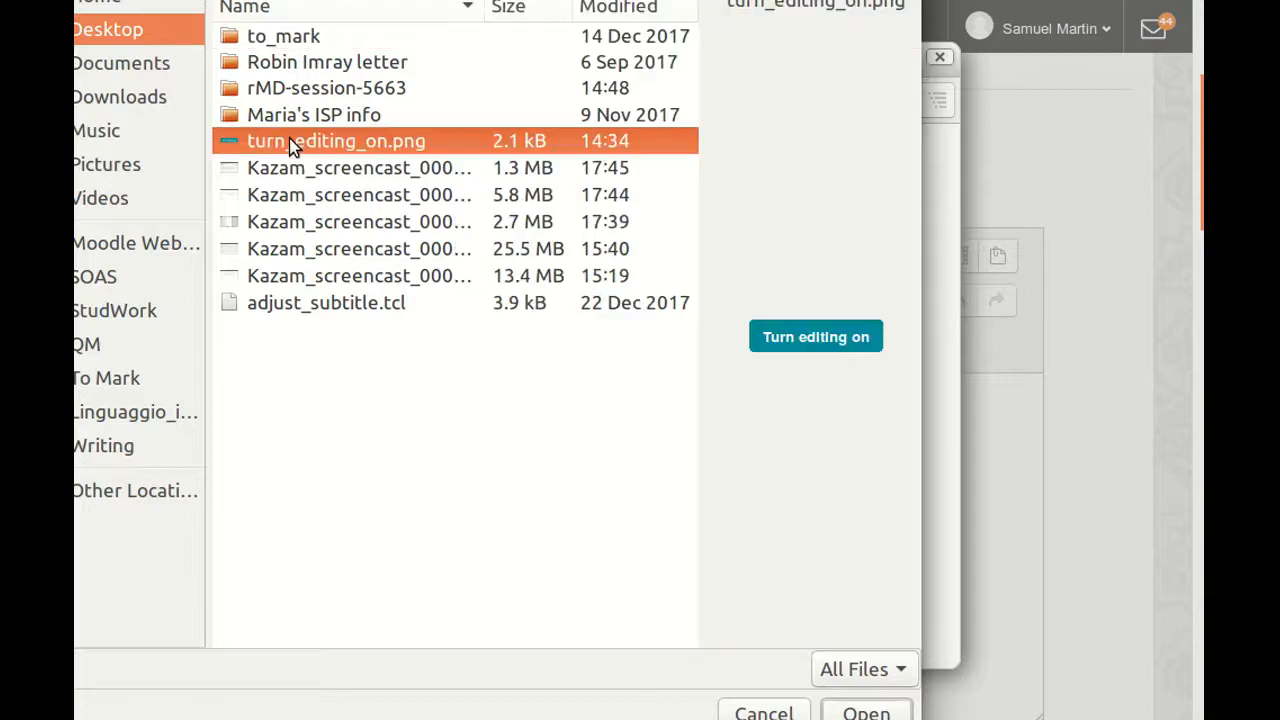
pyautogui.click(866, 710)
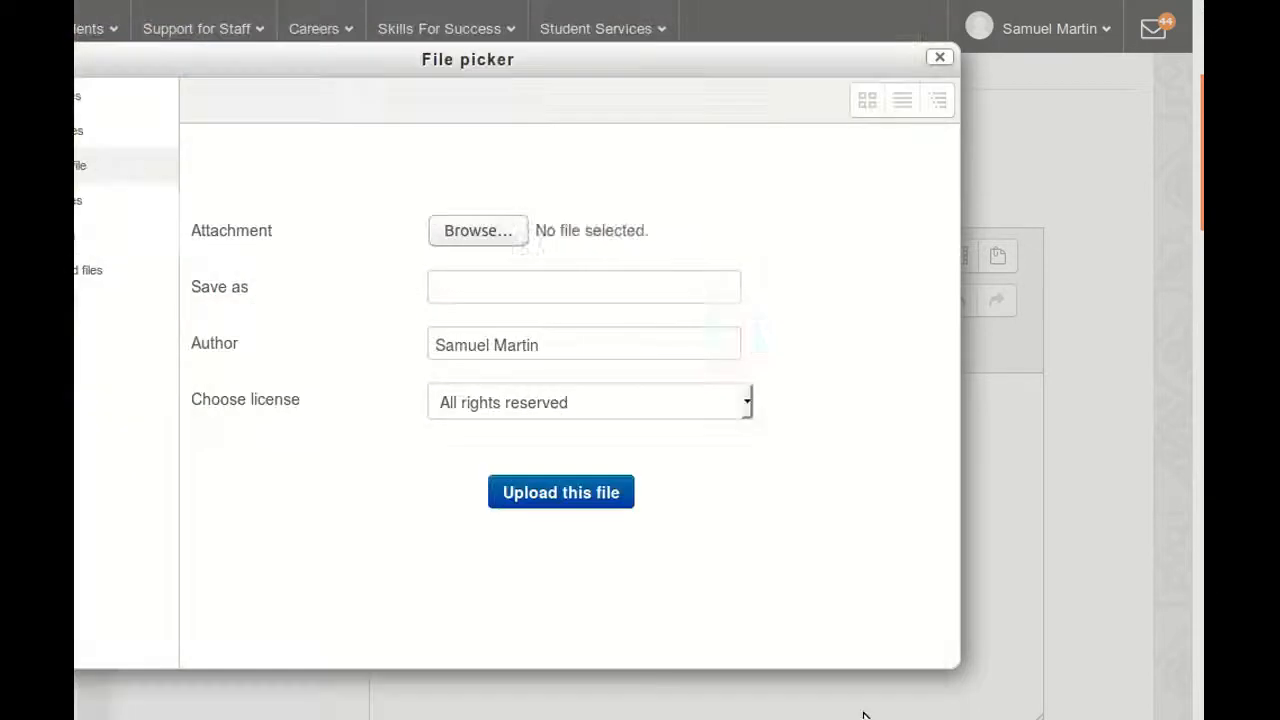
pyautogui.click(570, 494)
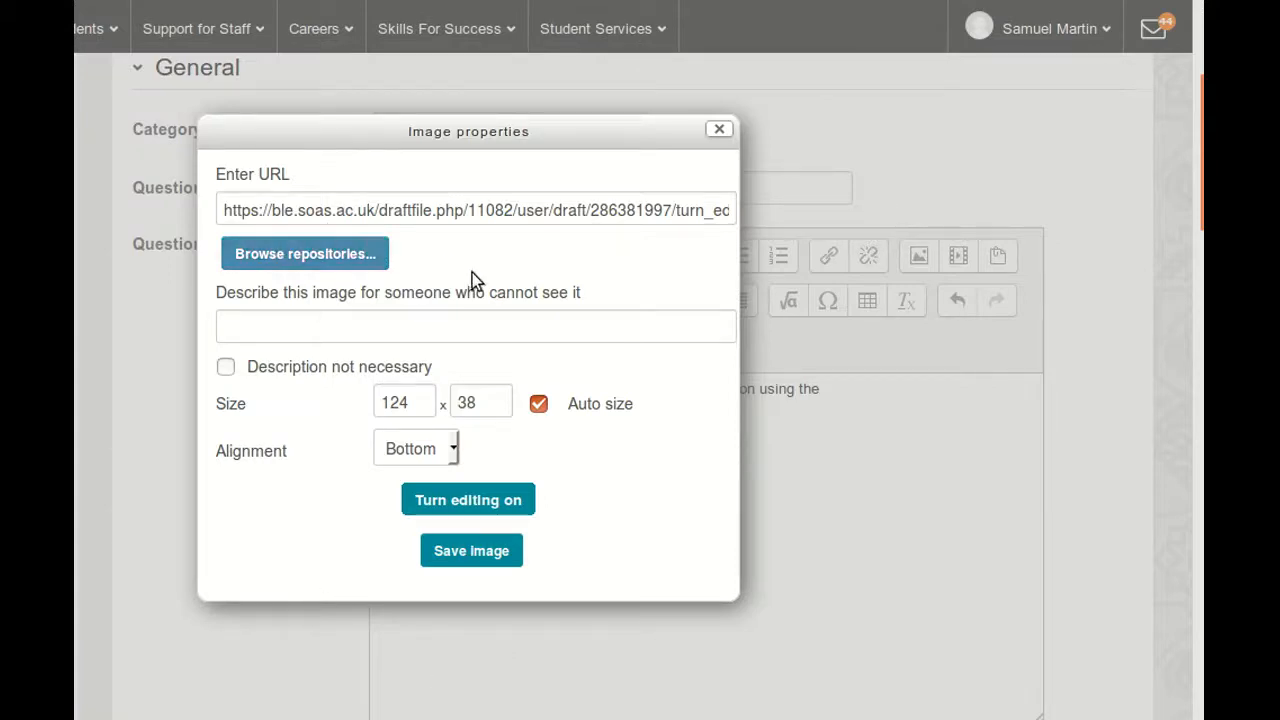
# - Describe the uploaded image as "turn edit on" and save it into the question text
pyautogui.click(474, 552)
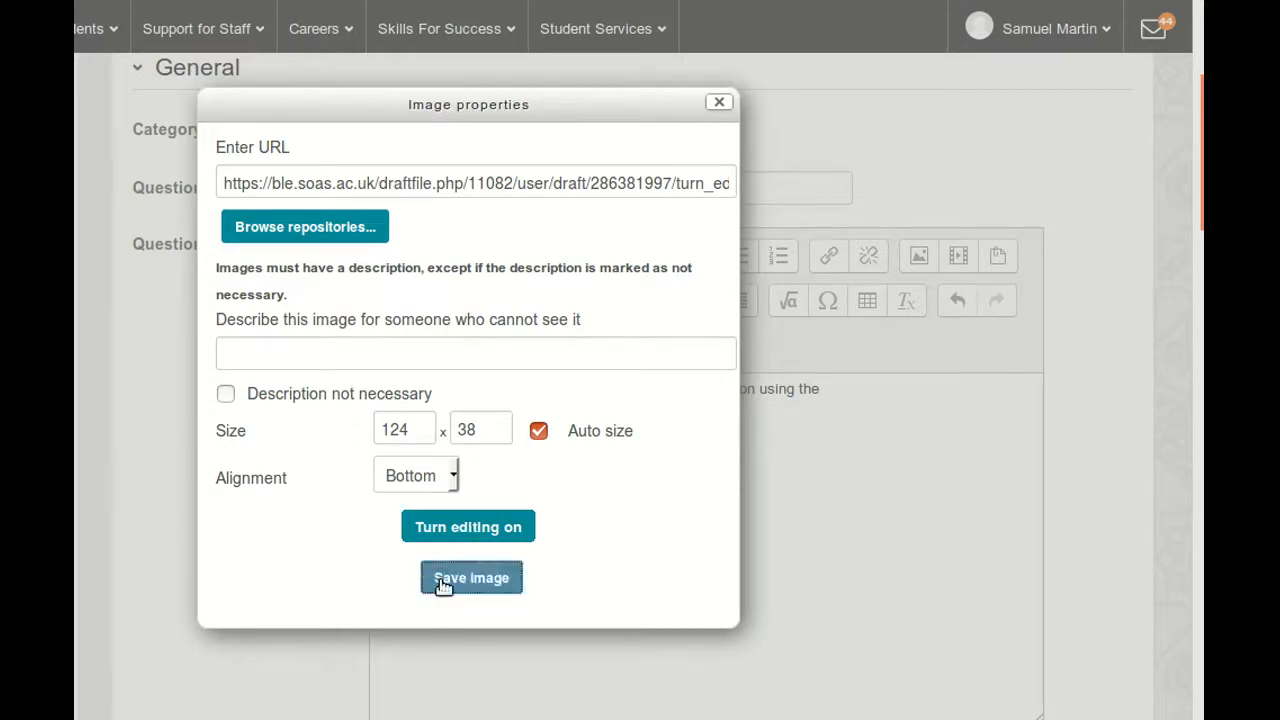
pyautogui.click(258, 353)
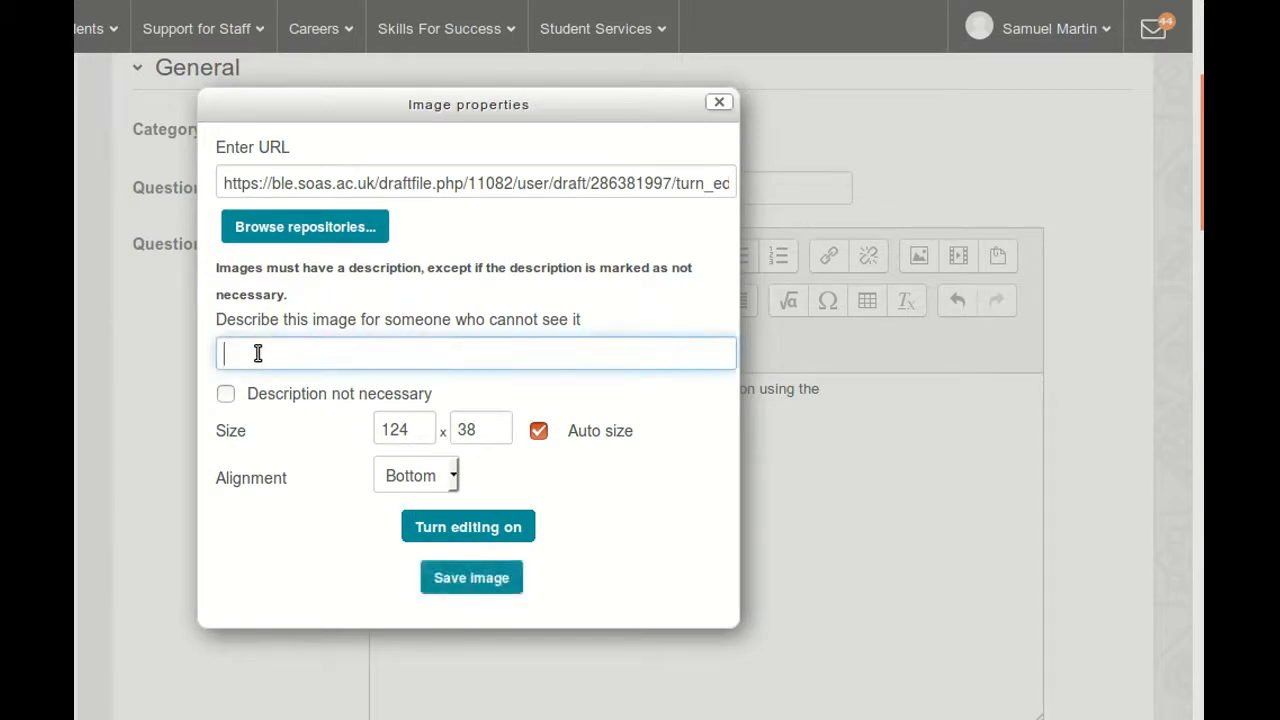
pyautogui.write('tu')
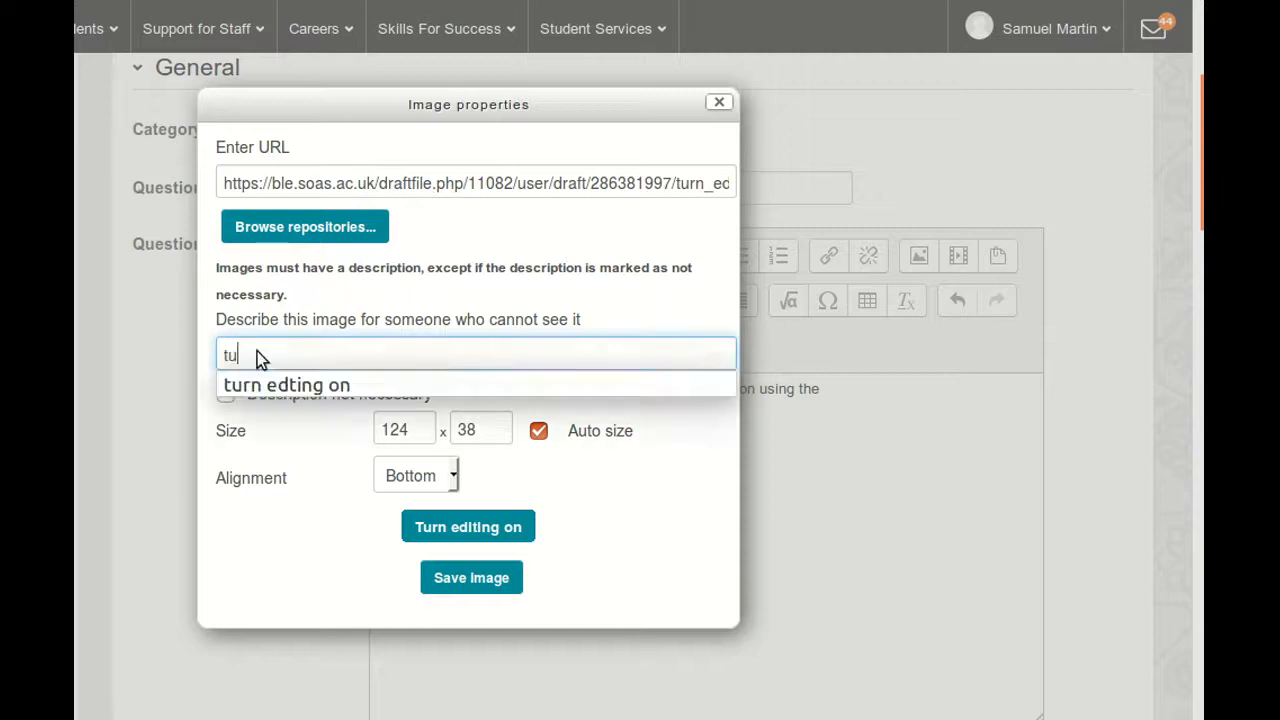
pyautogui.write('rn edit on')
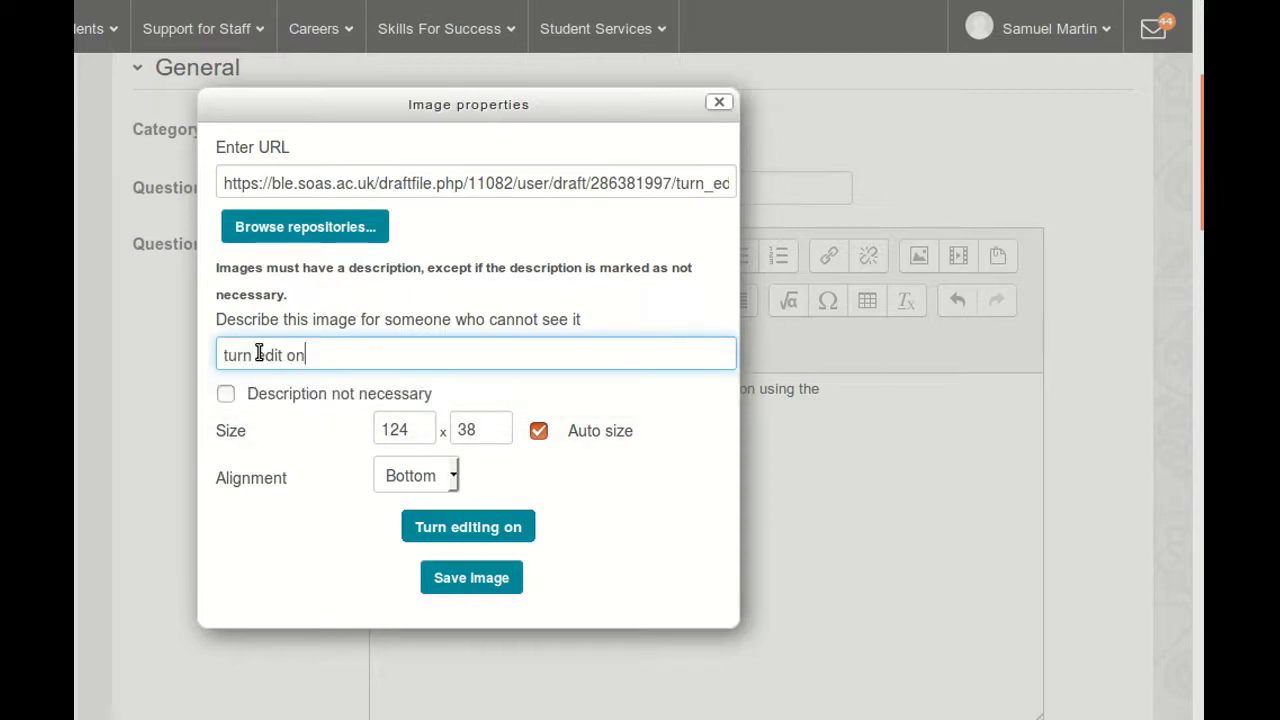
pyautogui.click(488, 590)
pyautogui.click(483, 556)
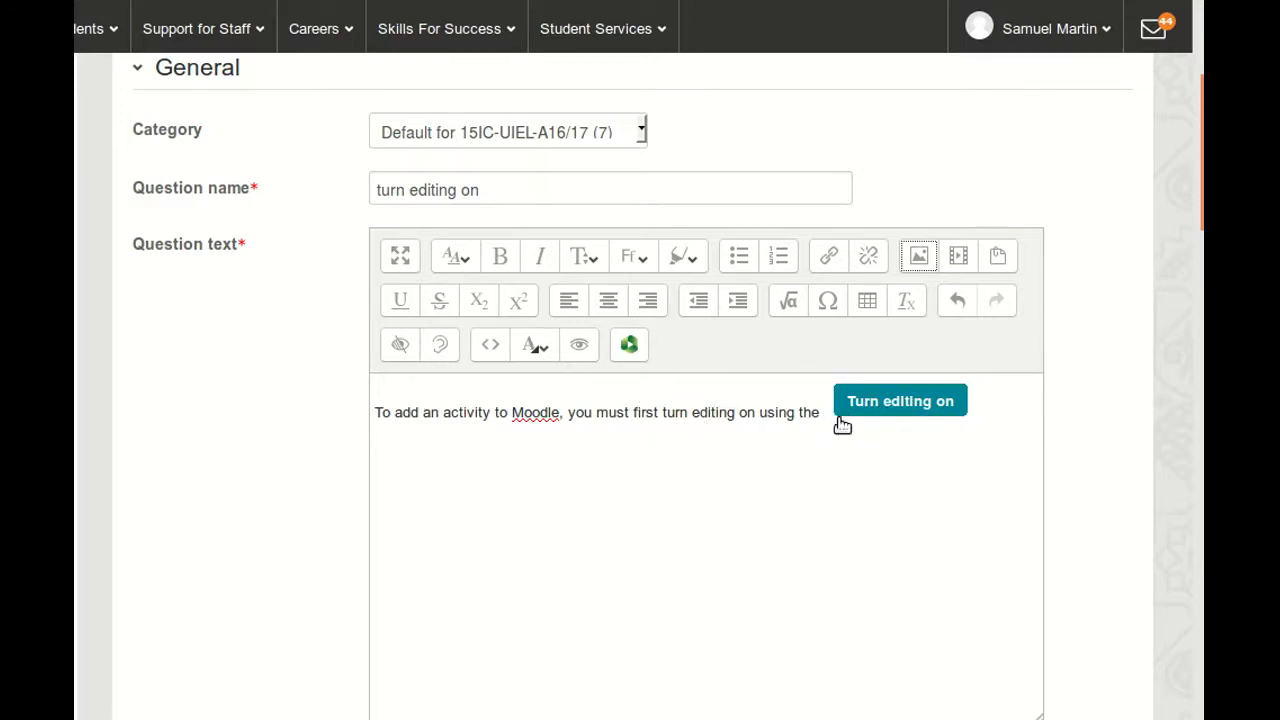
# - Resize the inserted image to a width of 90 with auto size enabled, and set its alignment to Middle
pyautogui.doubleClick(882, 403)
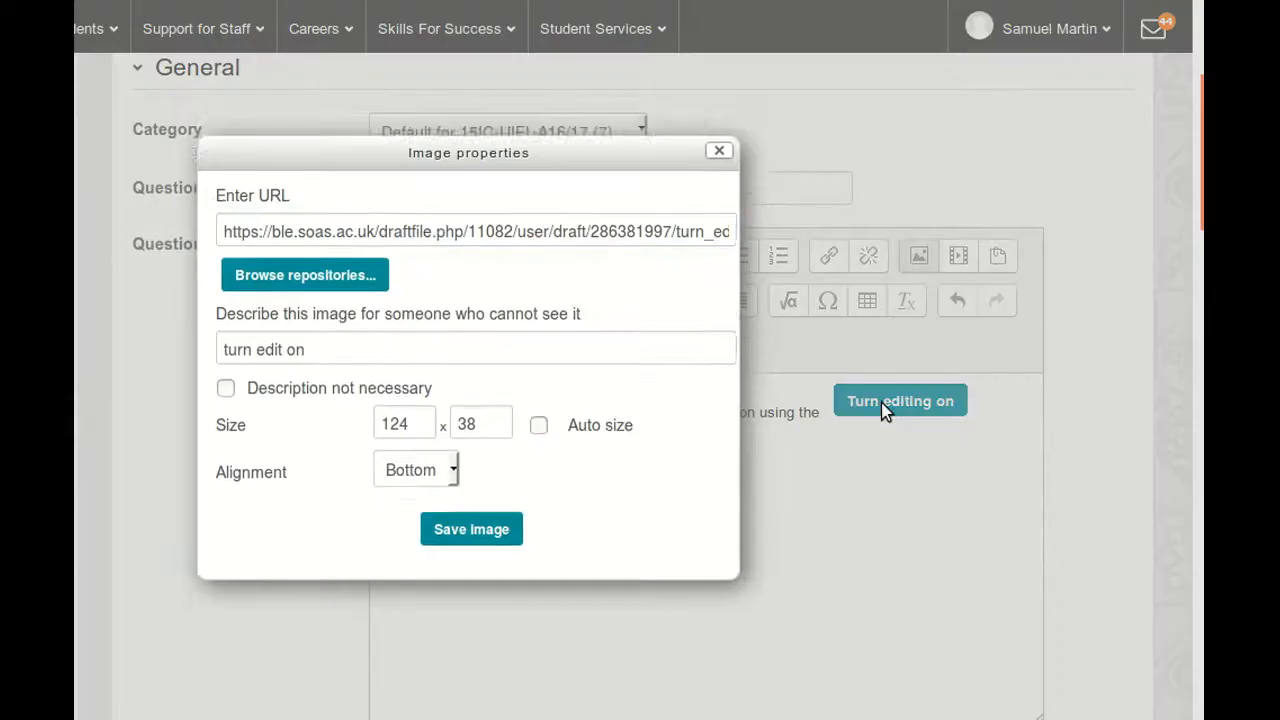
pyautogui.moveTo(408, 404); pyautogui.dragTo(367, 405)
pyautogui.write('9')
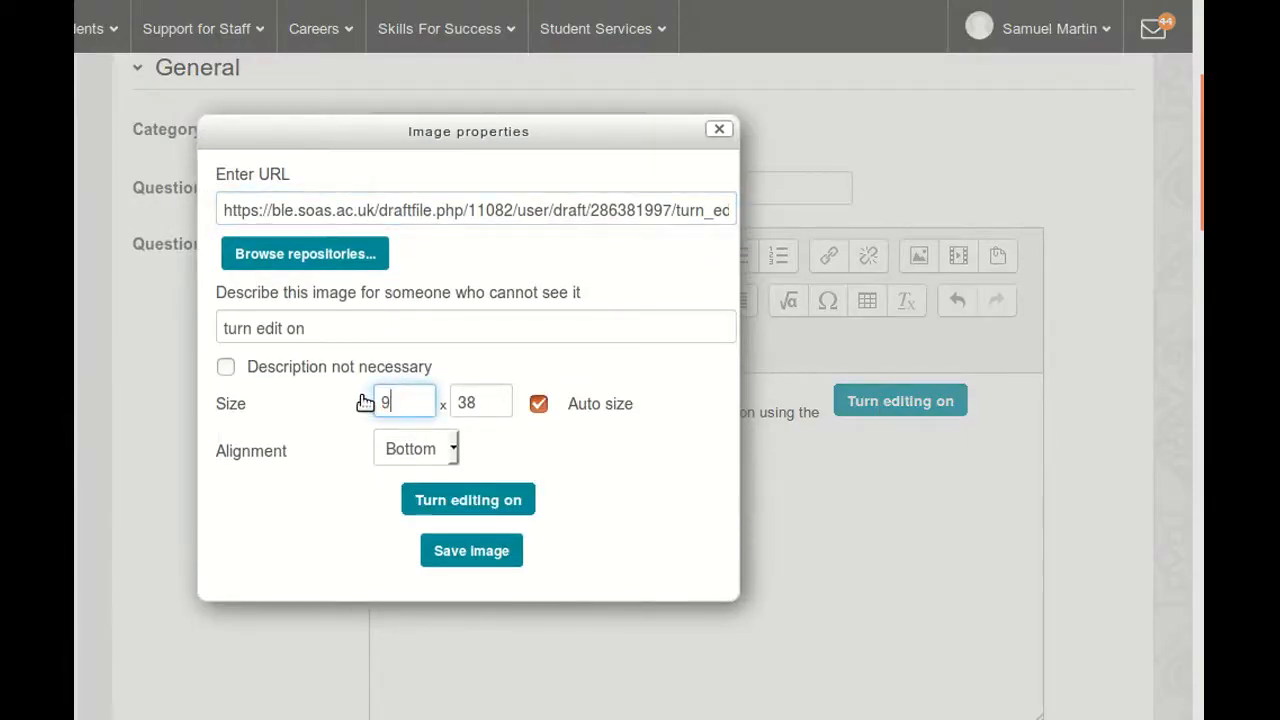
pyautogui.click(391, 432)
pyautogui.click(482, 437)
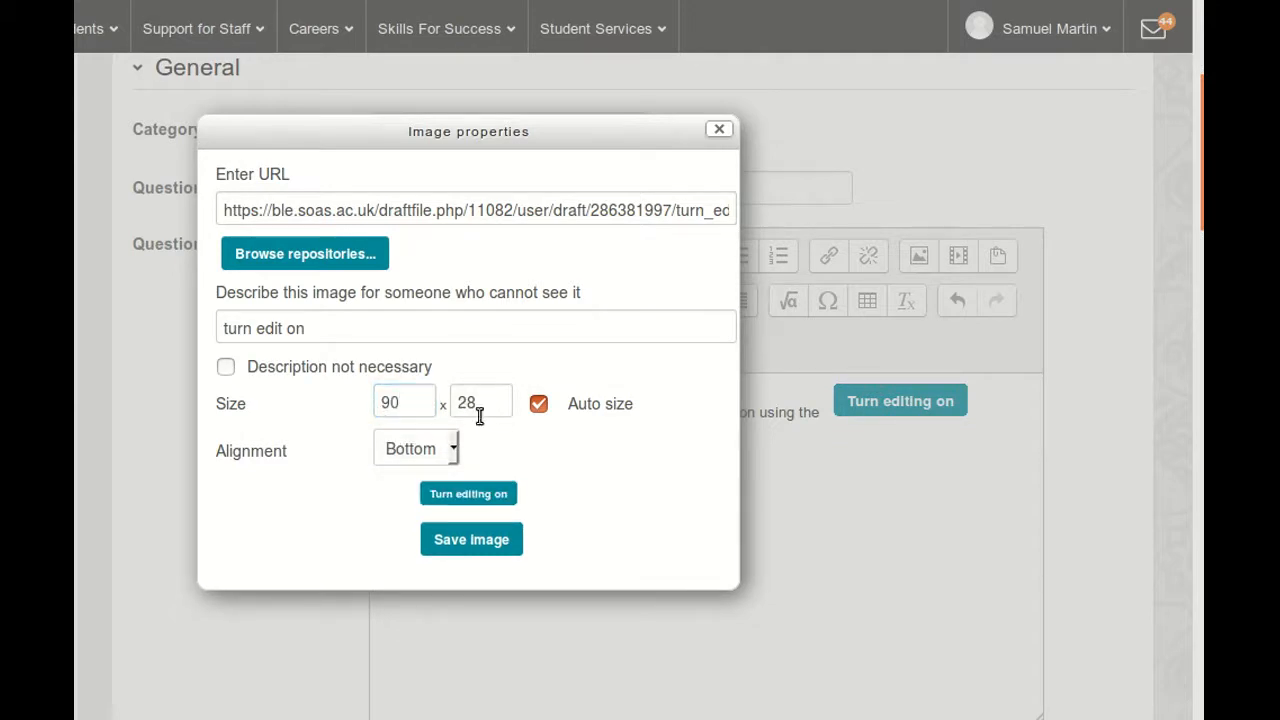
pyautogui.click(457, 452)
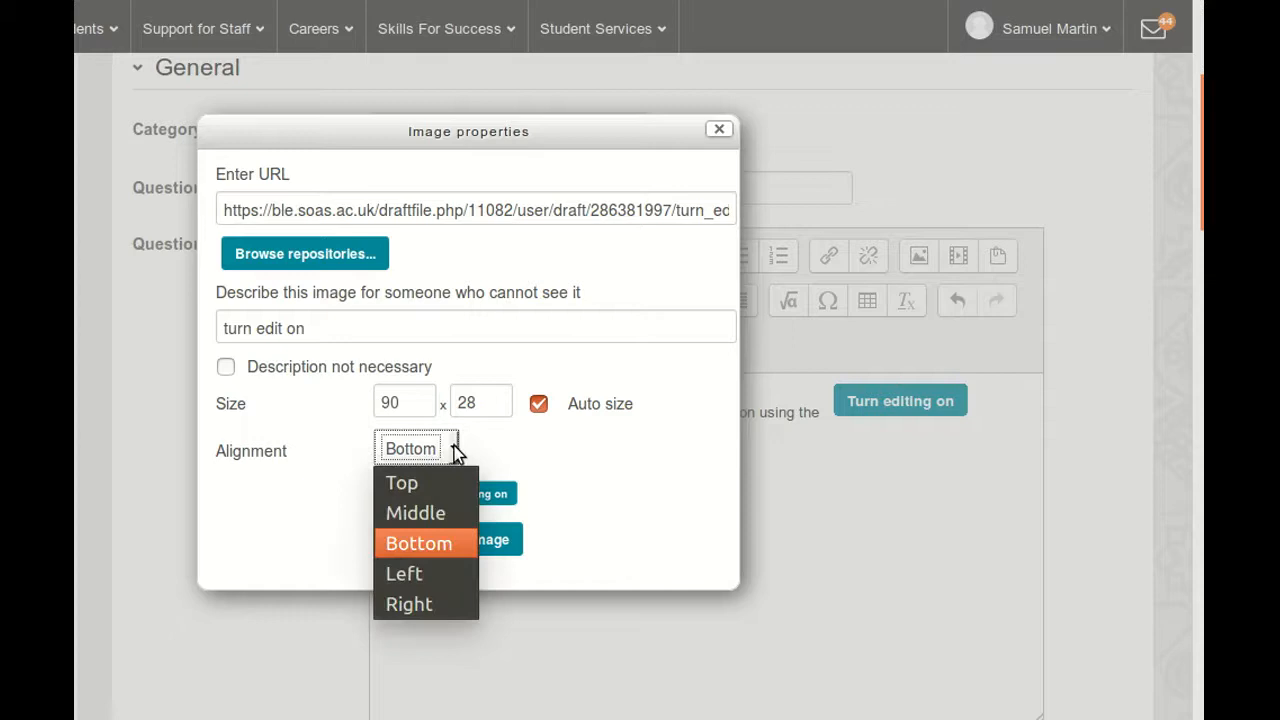
pyautogui.click(401, 513)
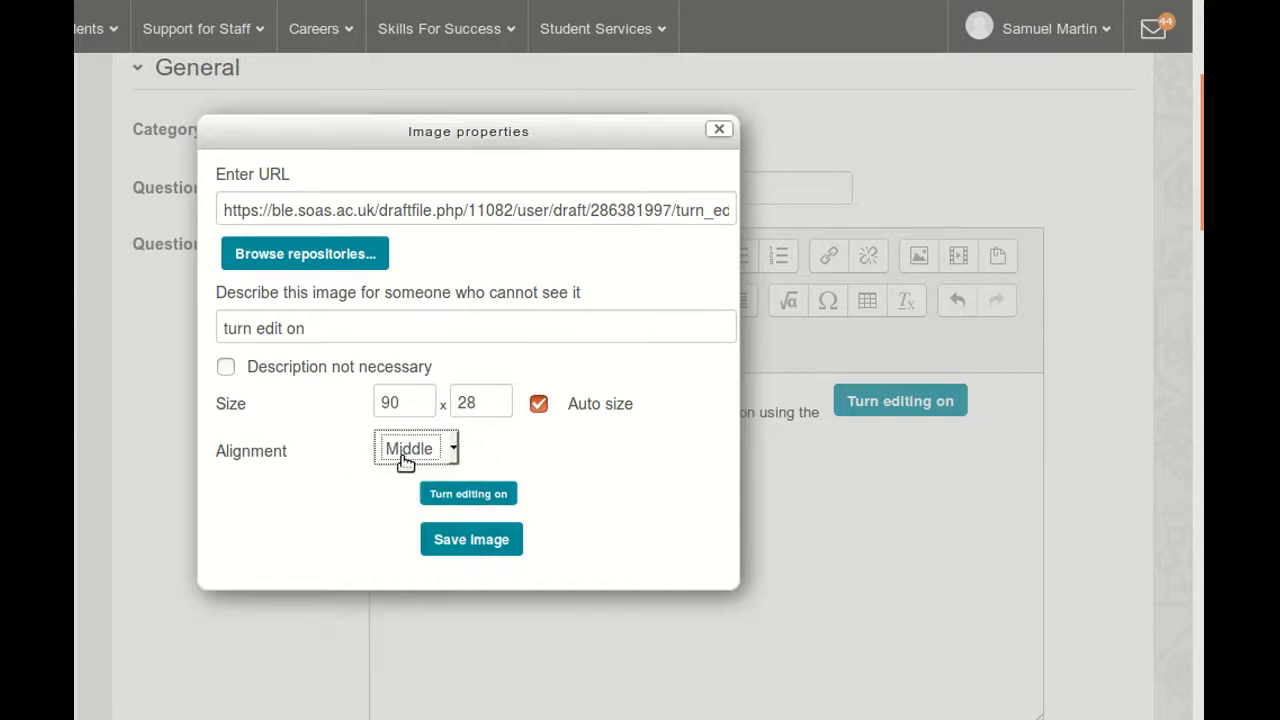
pyautogui.click(459, 532)
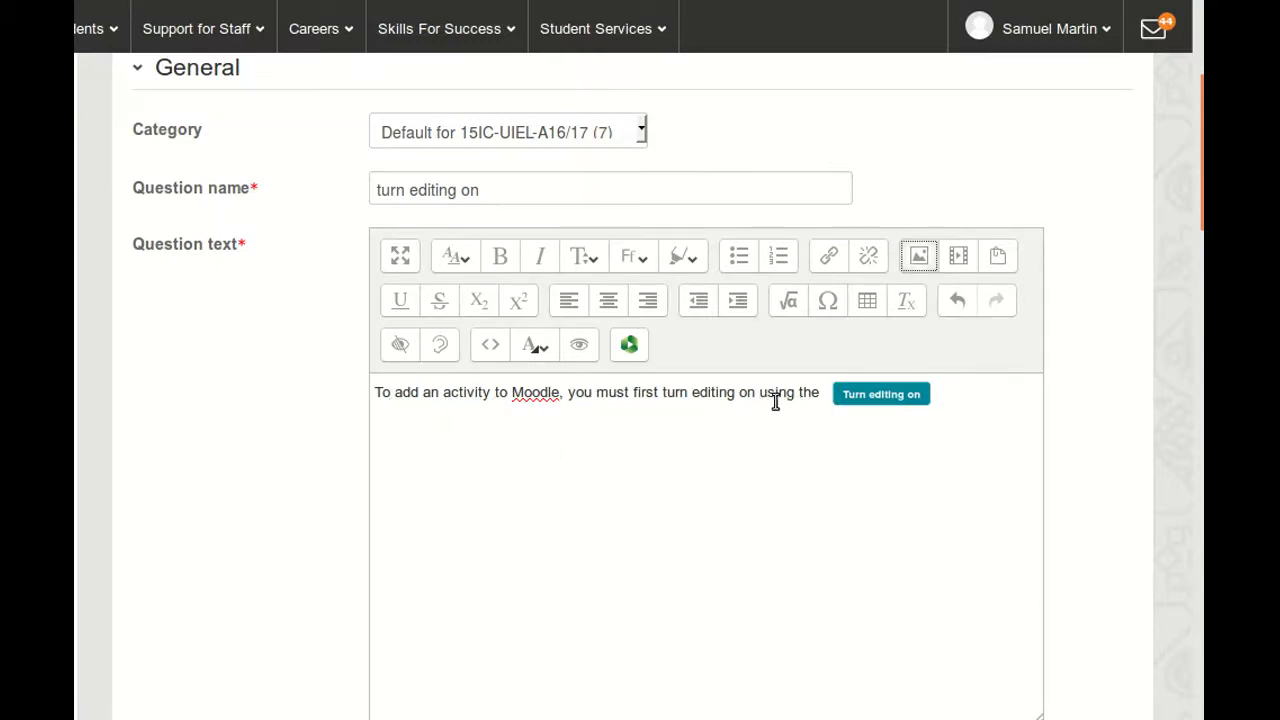
# - Complete the question text by adding the word "button." after the inserted image
pyautogui.click(962, 397)
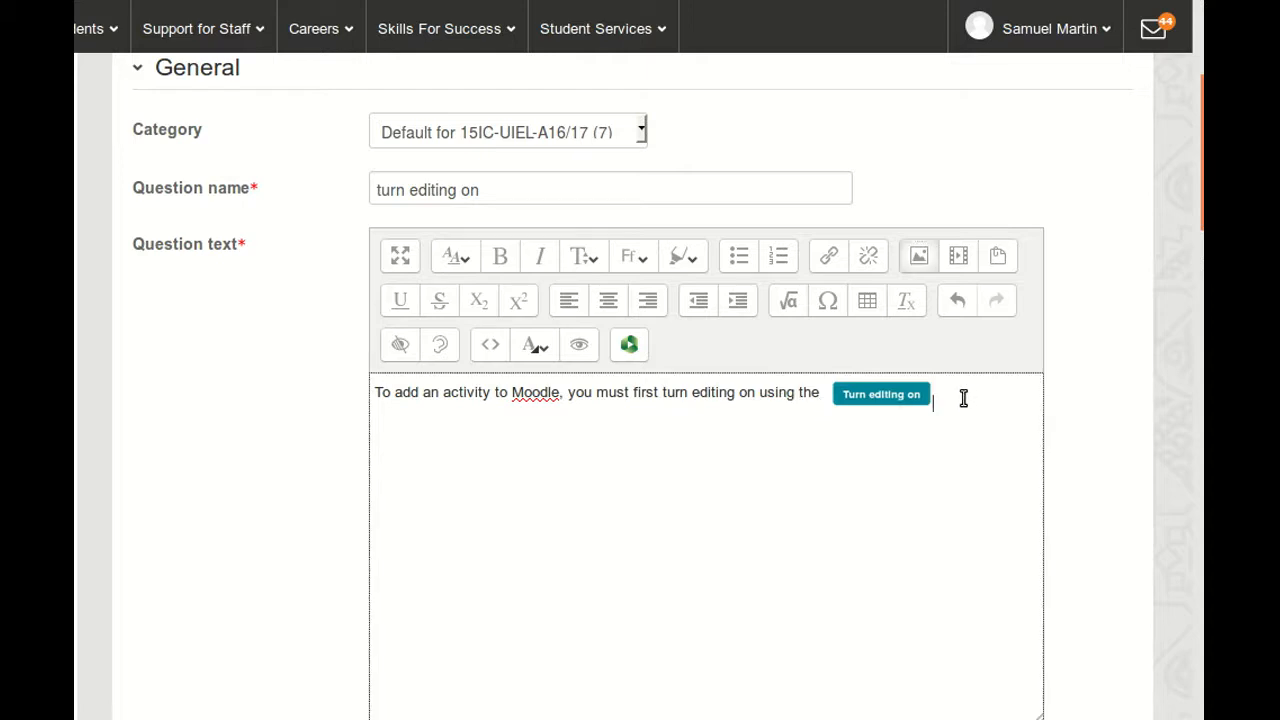
pyautogui.write('button.')
pyautogui.scroll(-8, 258, 525)
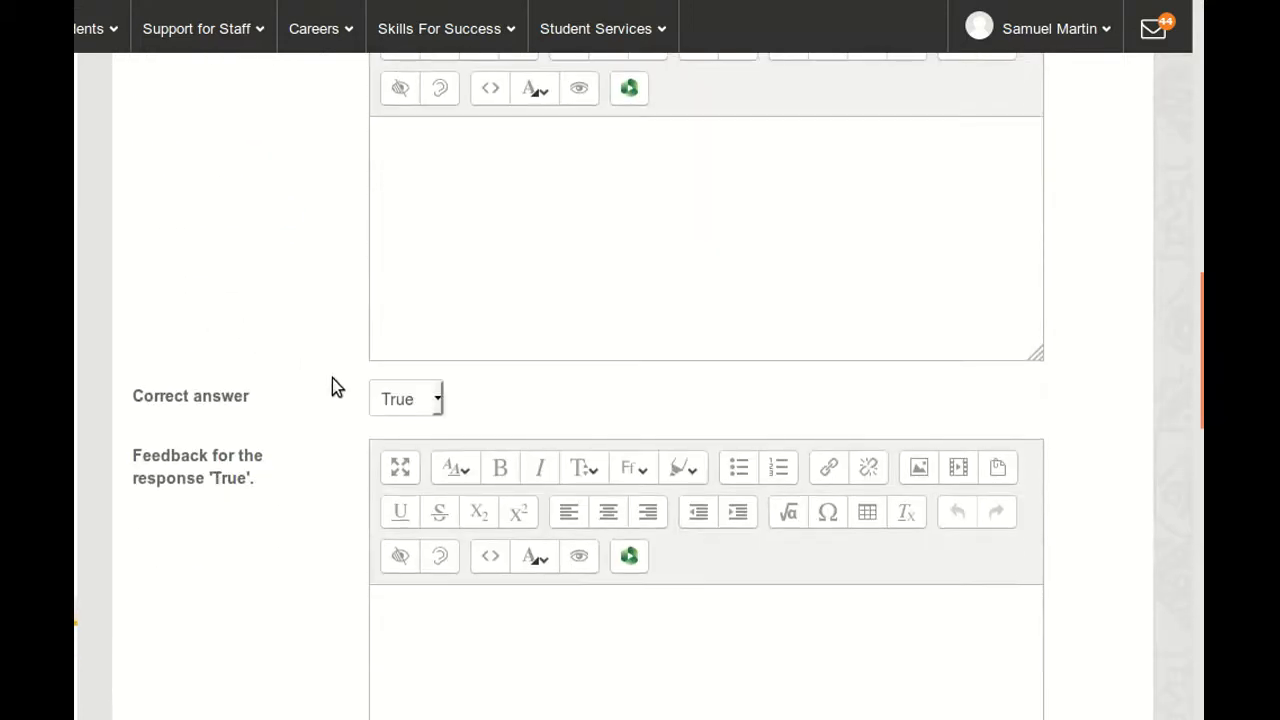
# - Save the completed True/False question about turning editing on to the quiz
pyautogui.scroll(-4, 275, 380)
pyautogui.scroll(-8, 272, 405)
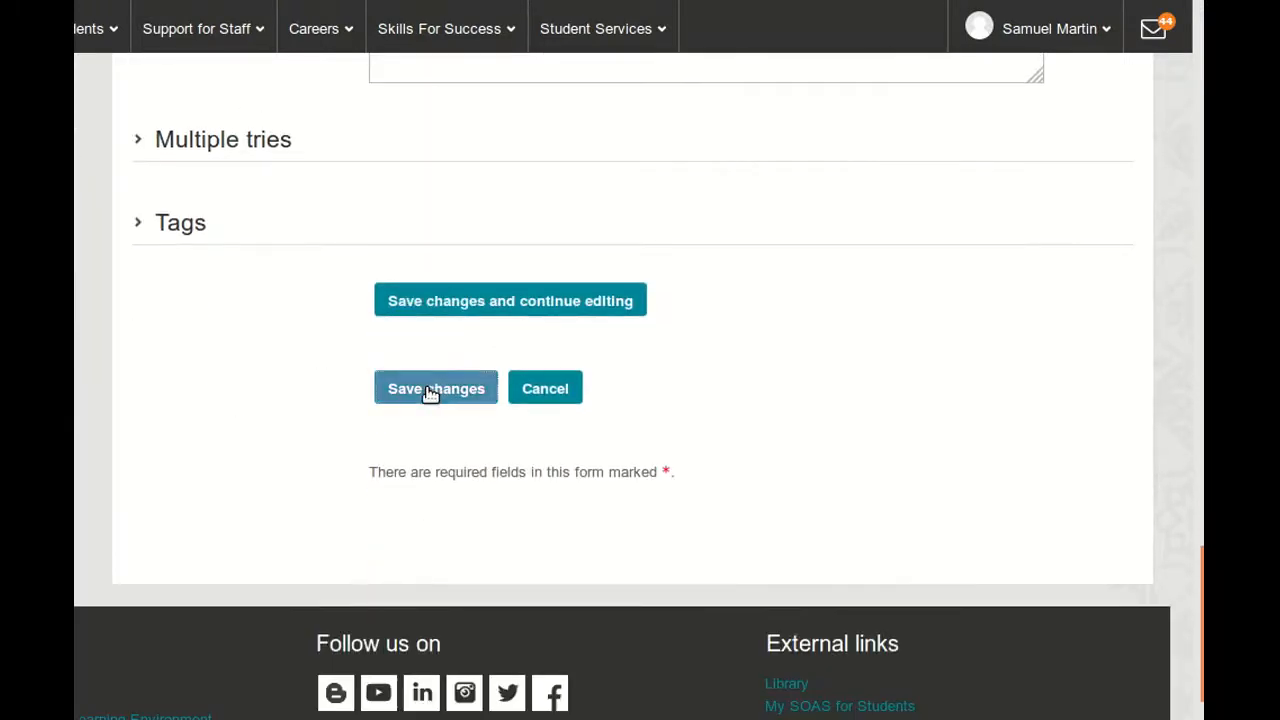
pyautogui.click(420, 389)
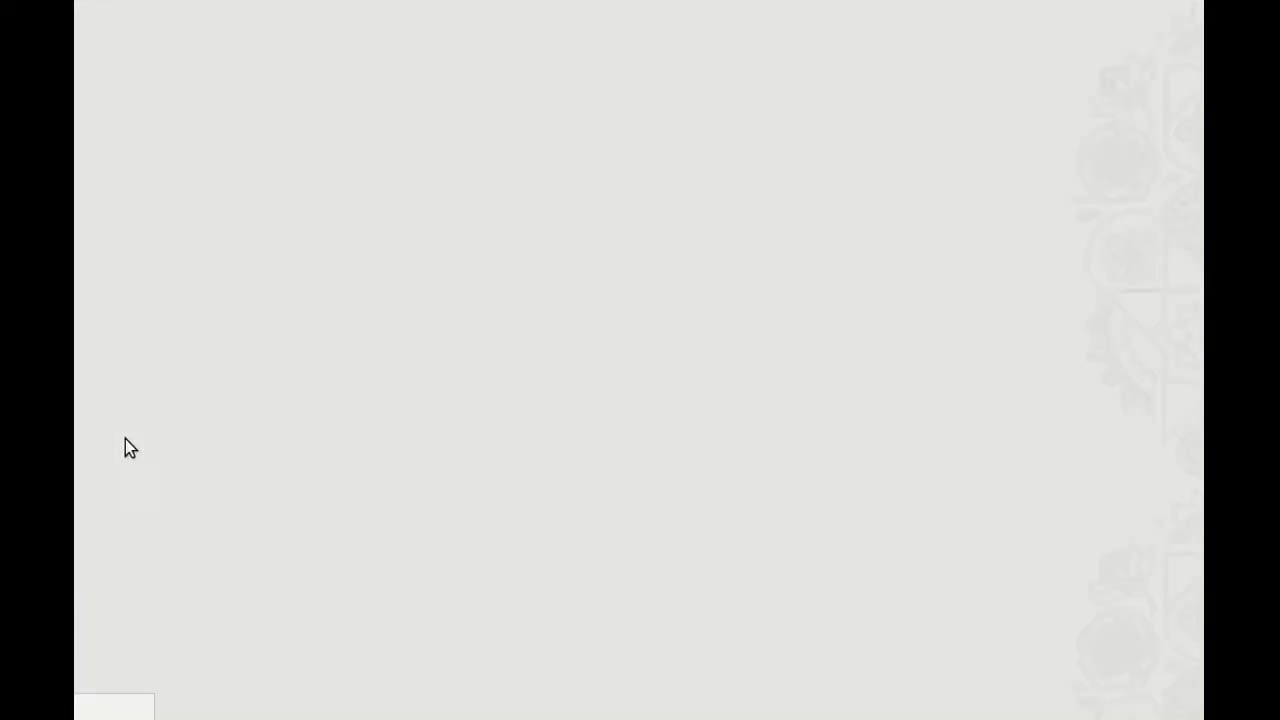
# - Preview the "turn editing on" question, answer False, fill in the correct response, and close the preview
pyautogui.scroll(-3, 480, 406)
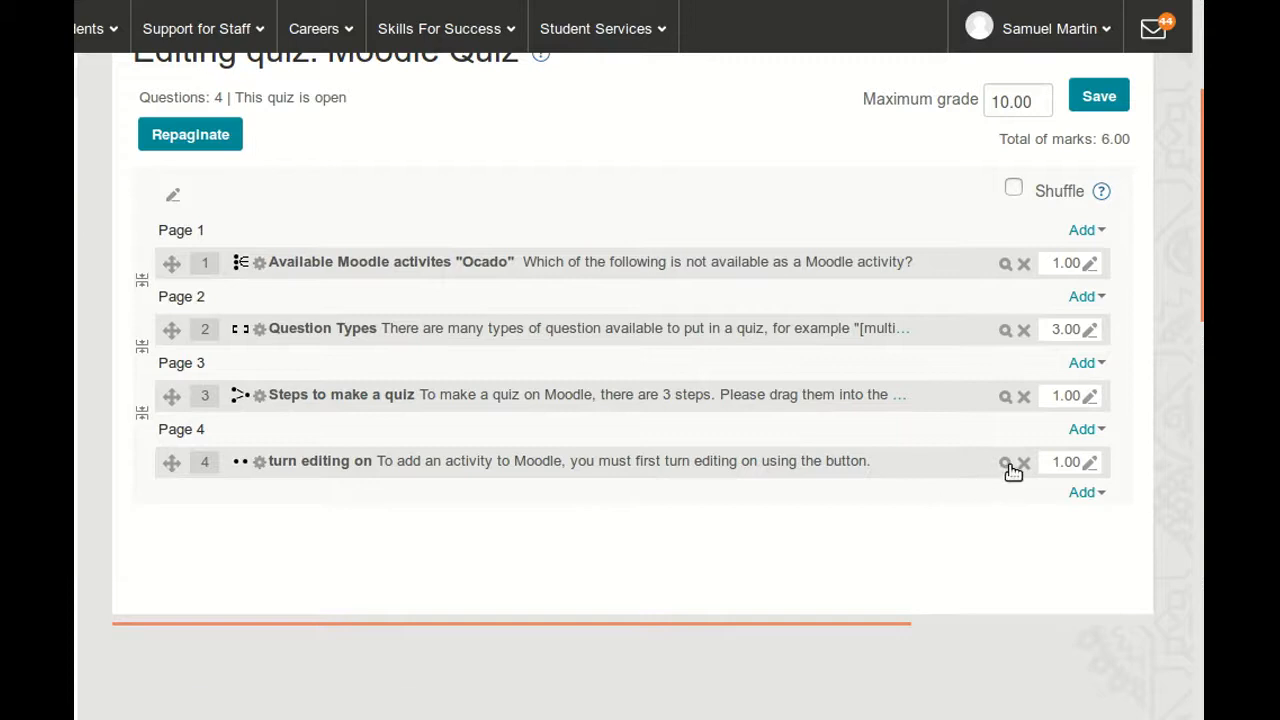
pyautogui.click(1006, 466)
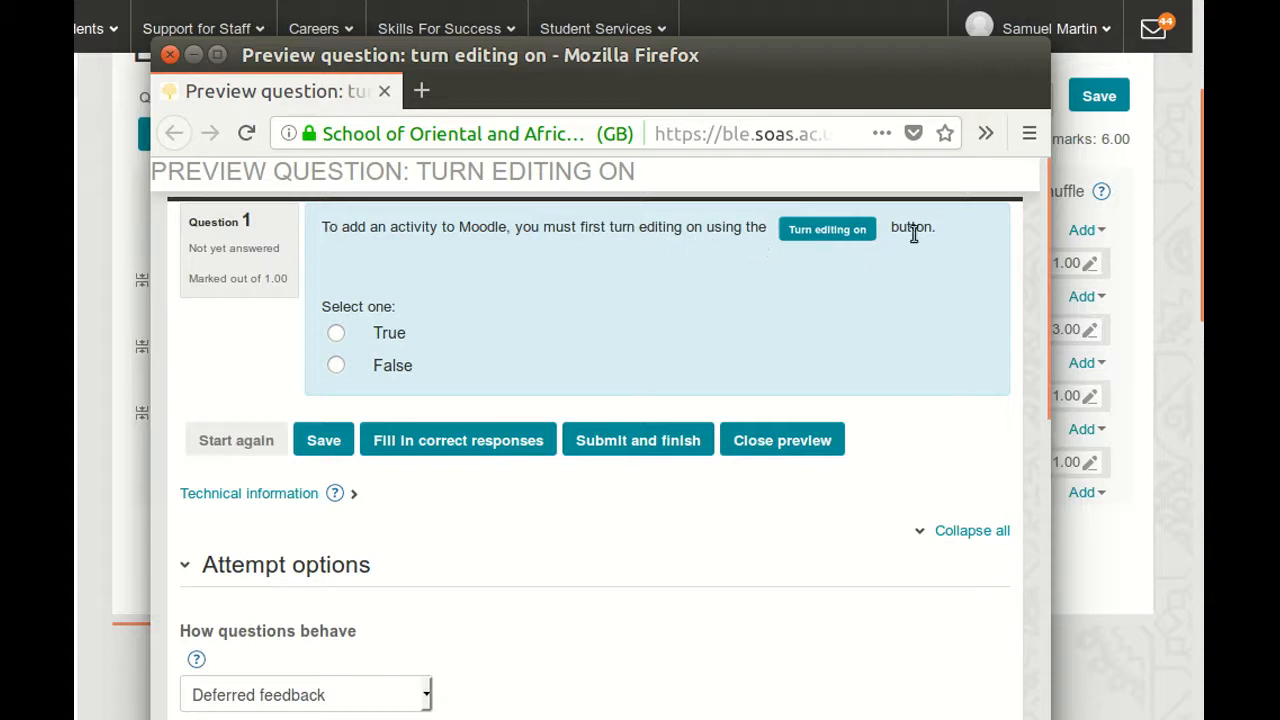
pyautogui.click(336, 368)
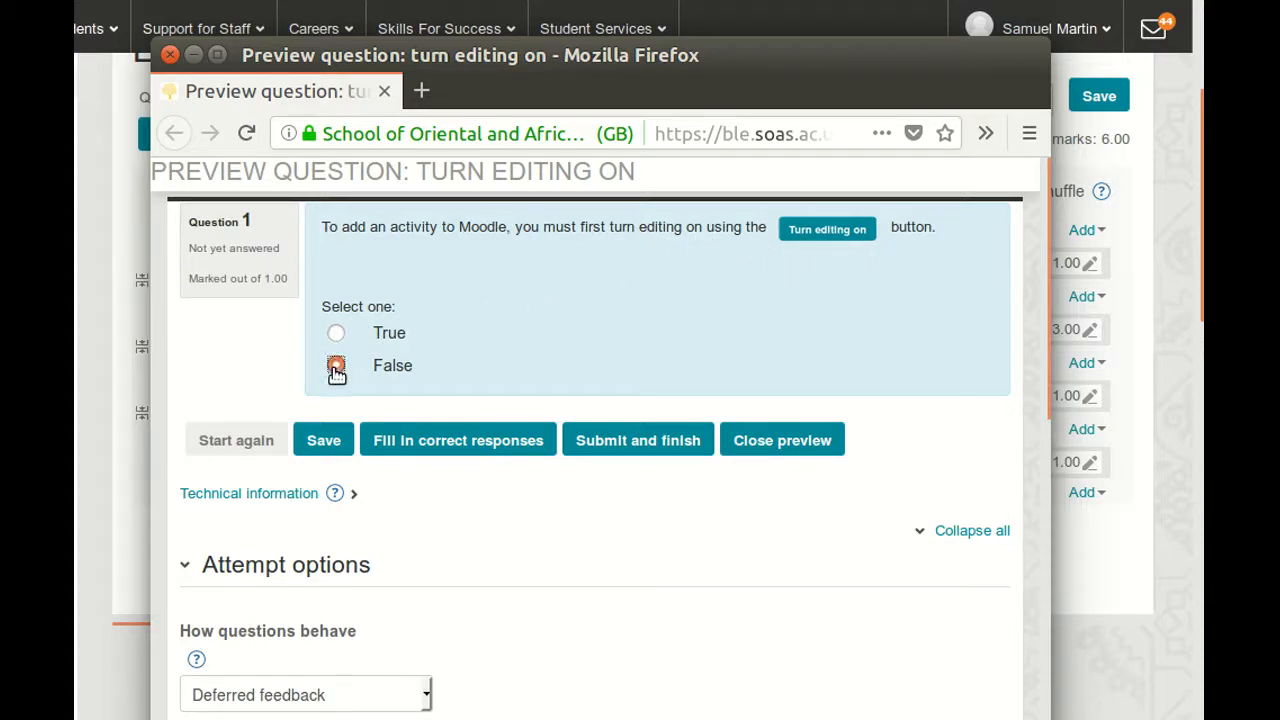
pyautogui.click(428, 440)
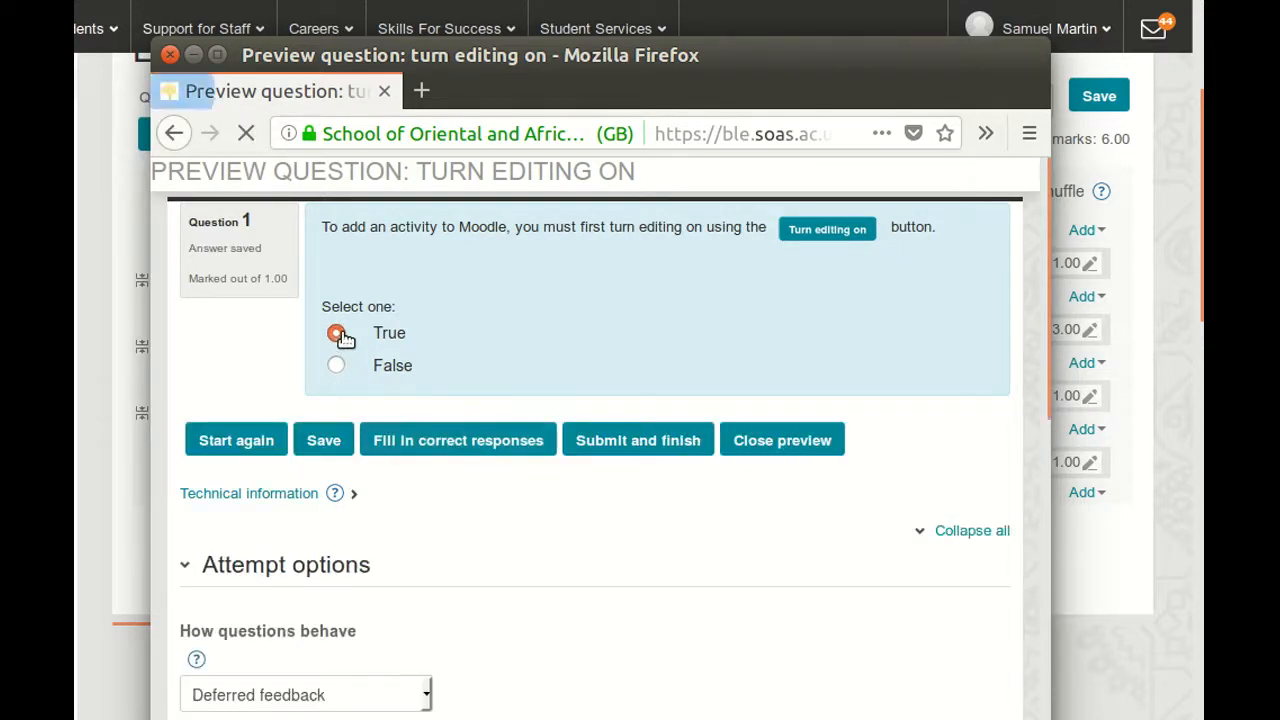
pyautogui.click(783, 446)
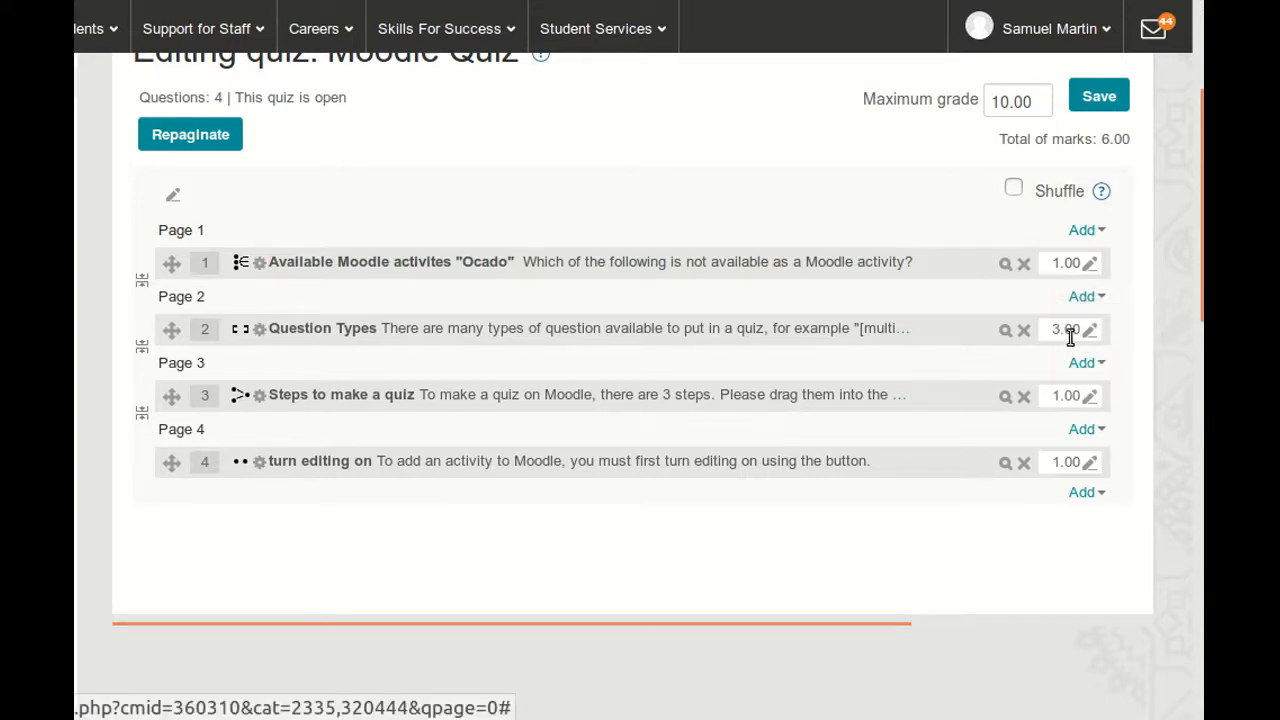
# - Open the mark of the "Steps to make a quiz" question, accept it as is, and save the quiz's maximum grade of 10.00
pyautogui.click(1089, 400)
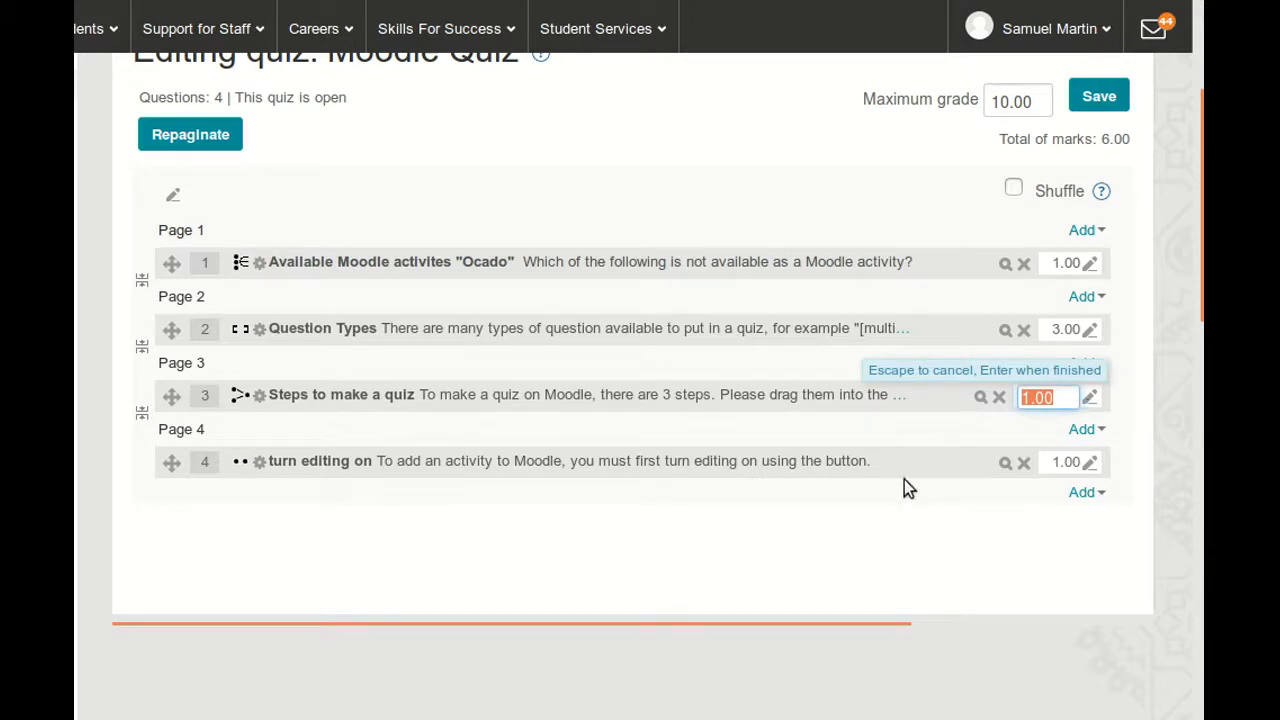
pyautogui.press('Return')
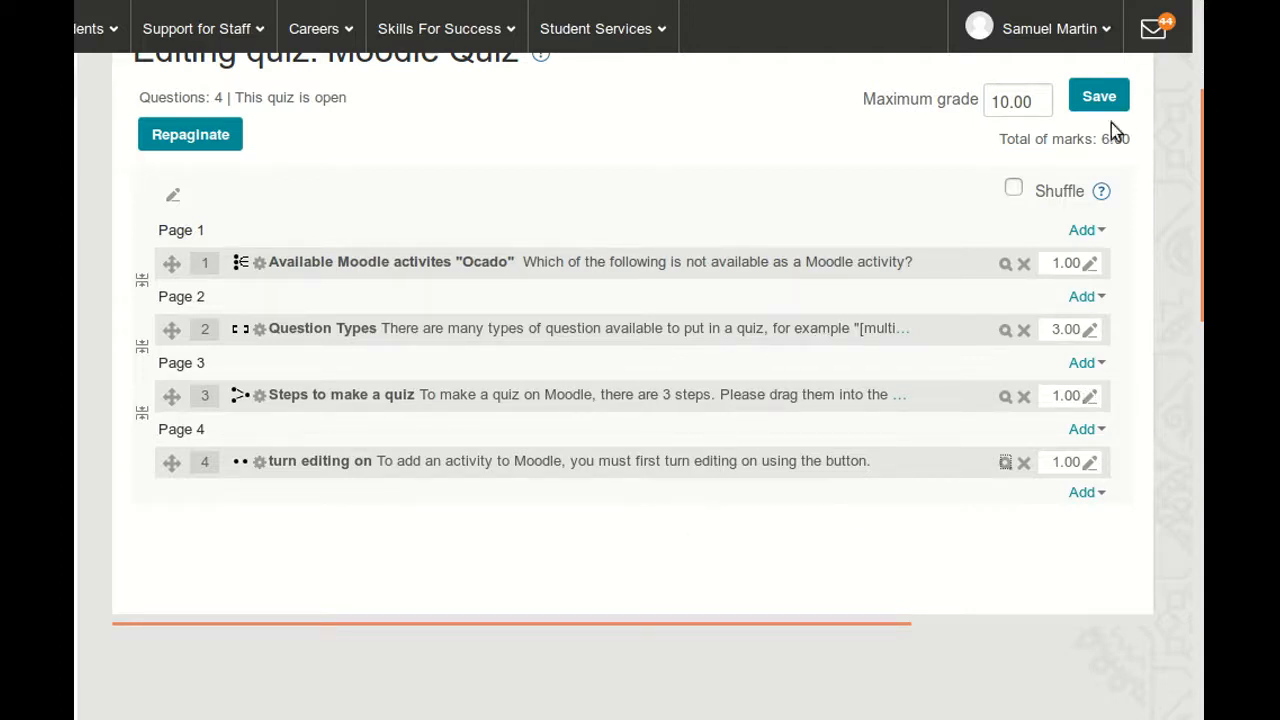
pyautogui.click(1099, 97)
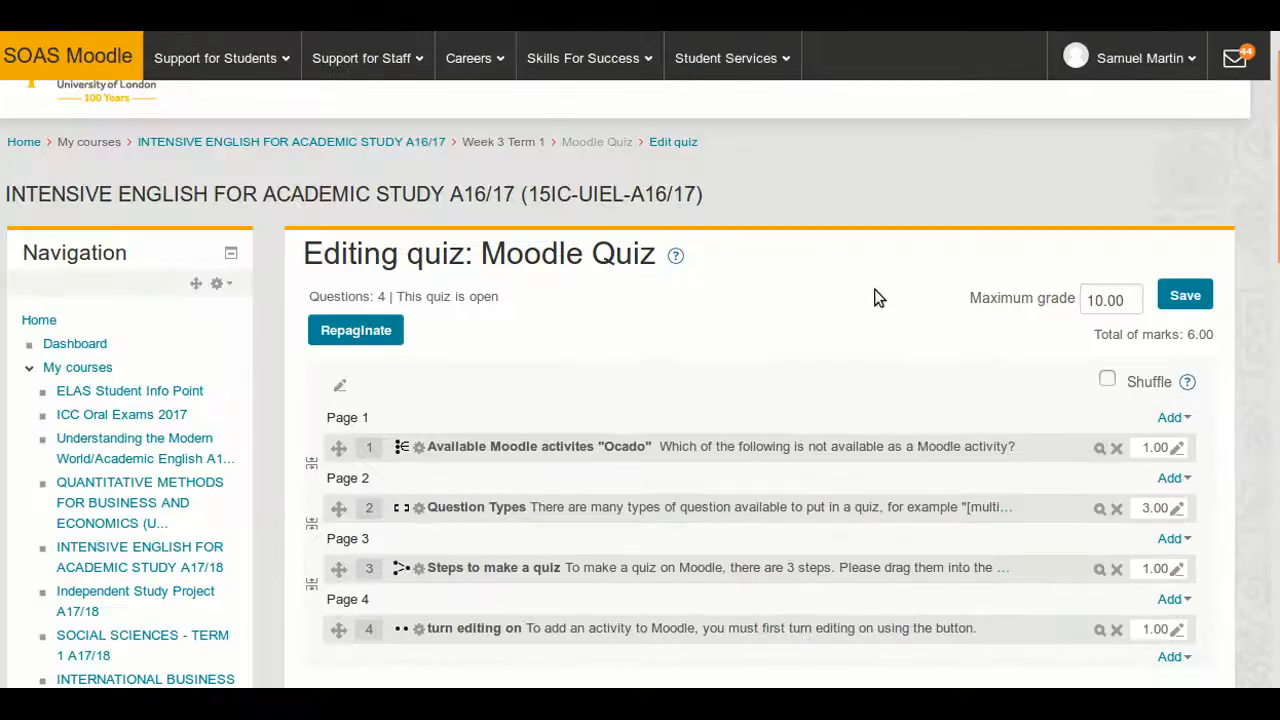
# - Review the quiz's question list and return to the INTENSIVE ENGLISH FOR ACADEMIC STUDY A16/17 course page
pyautogui.scroll(-2, 762, 90)
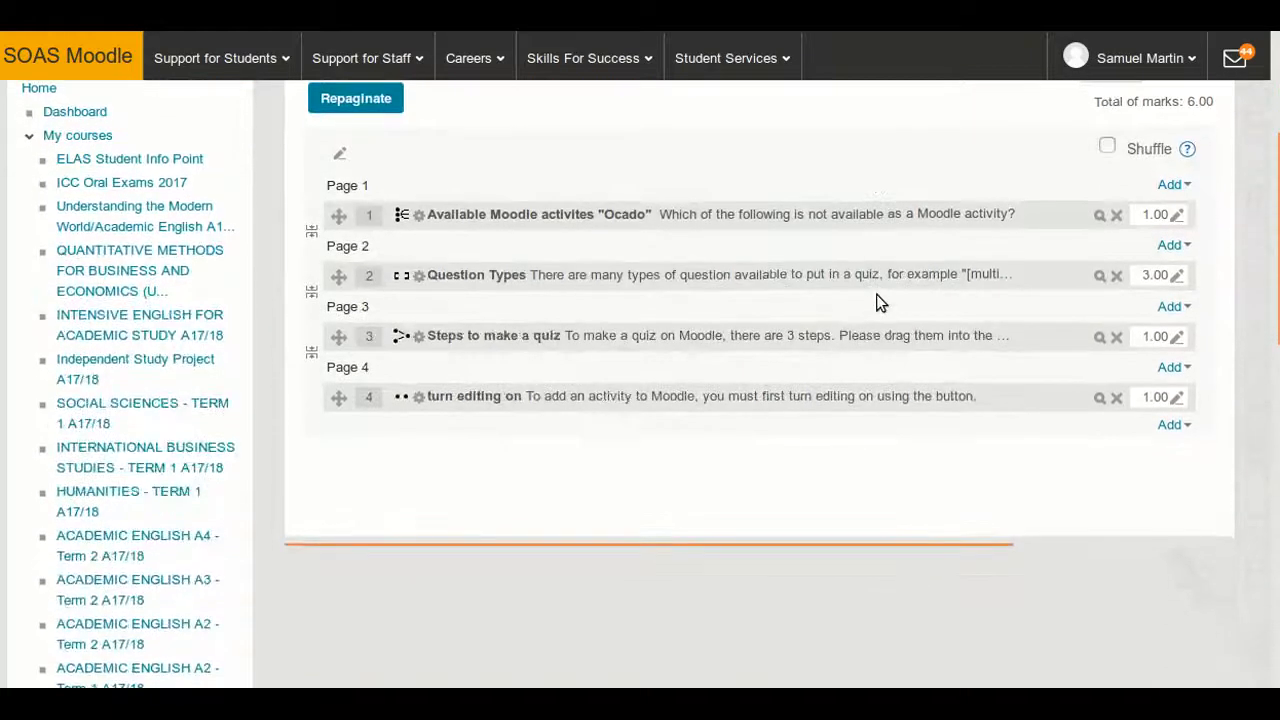
pyautogui.scroll(3, 871, 300)
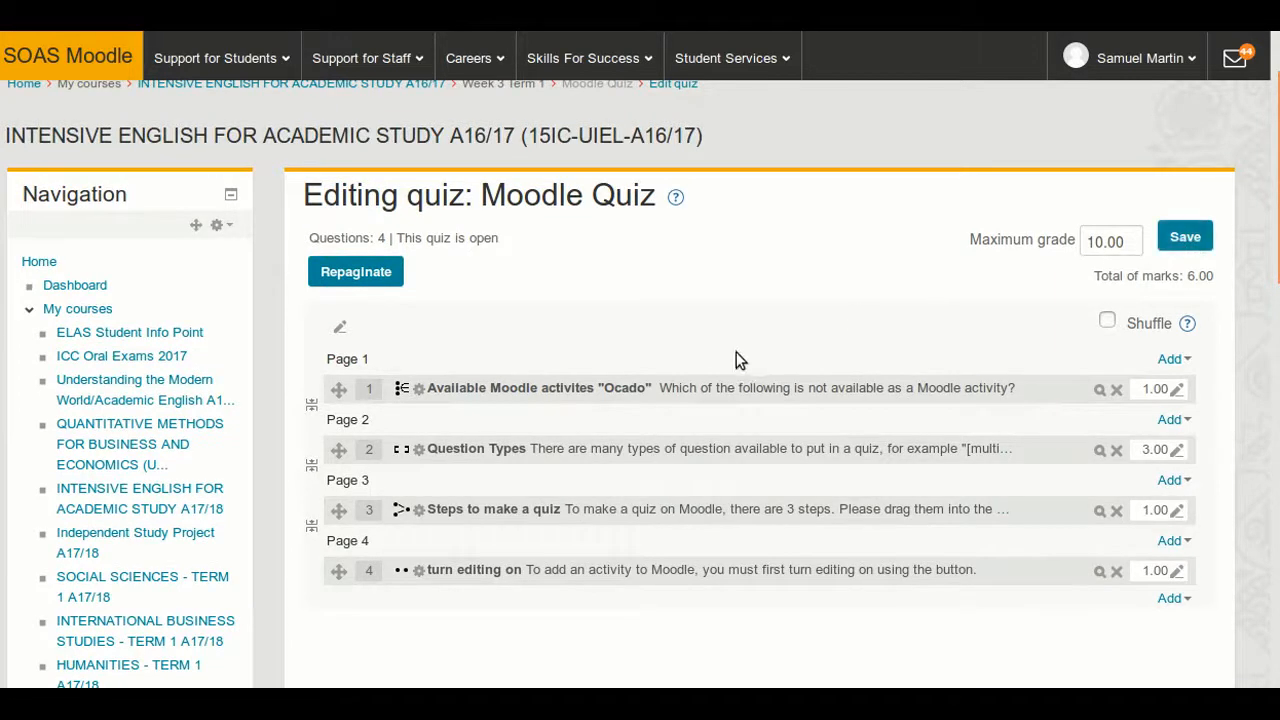
pyautogui.scroll(2, 736, 360)
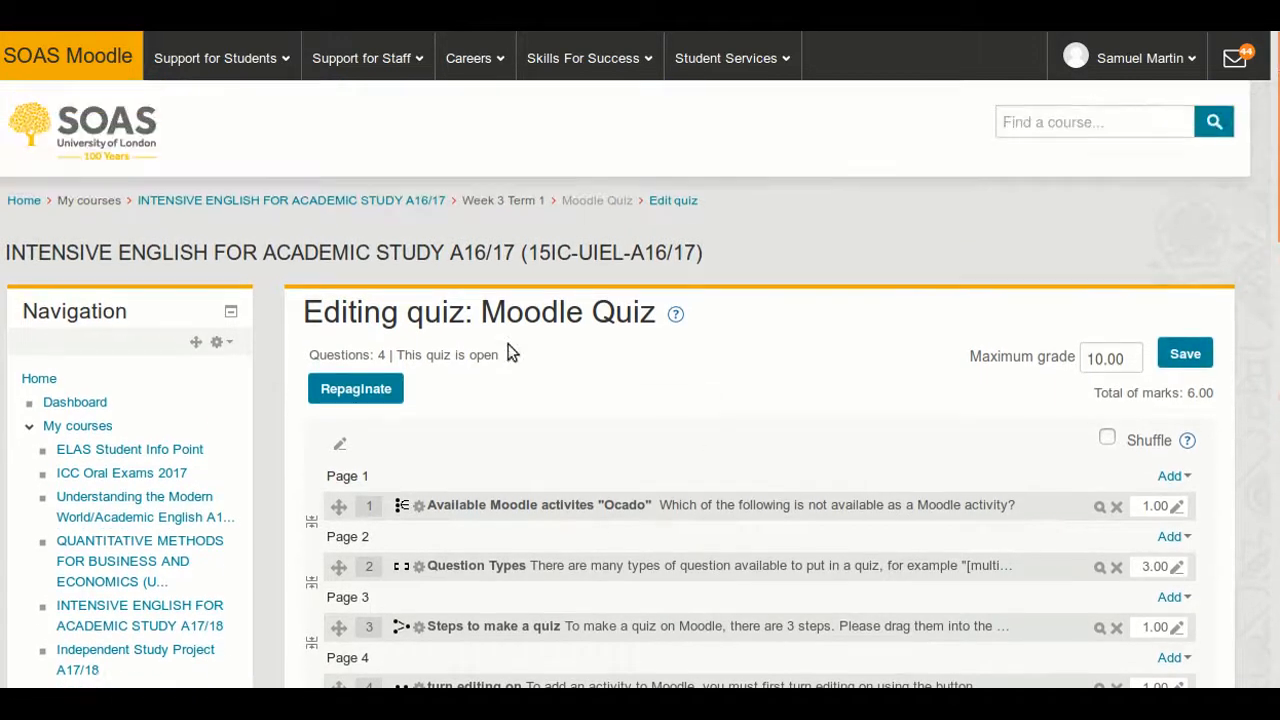
pyautogui.click(328, 205)
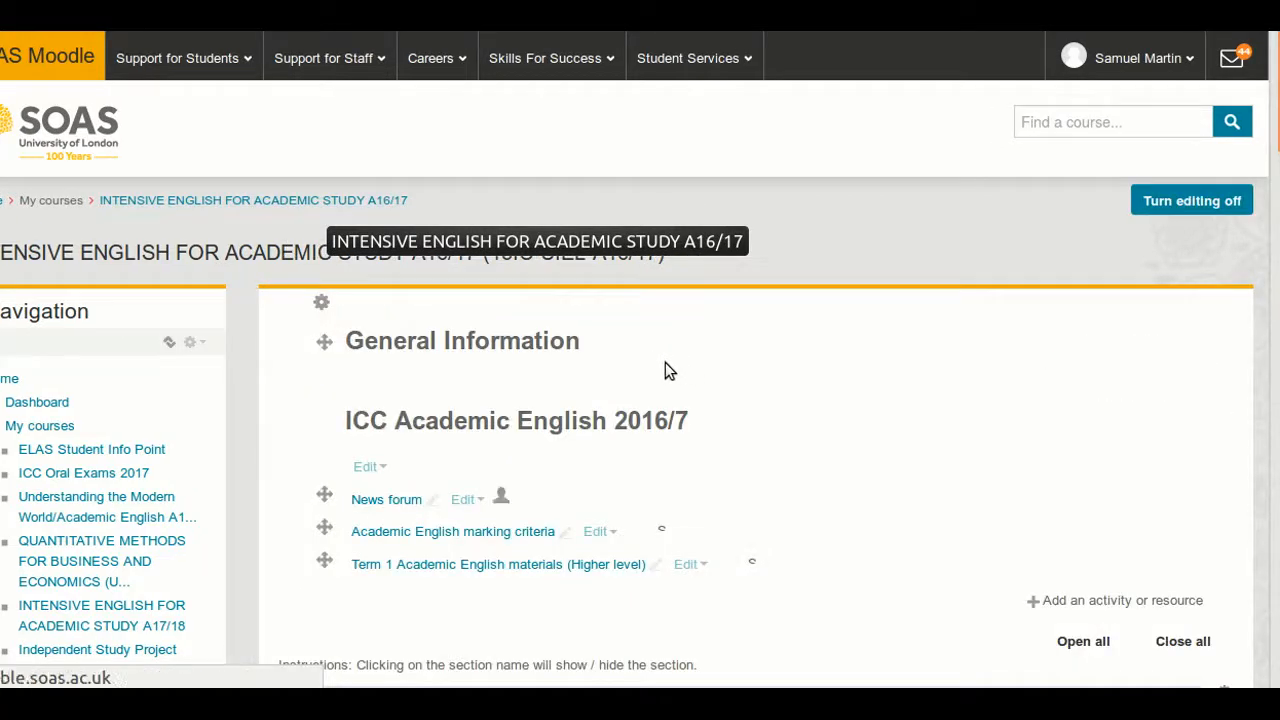
# - Show the hidden Moodle Quiz activity in the Week 3 Term 1 section
pyautogui.scroll(-3, 679, 372)
pyautogui.scroll(-5, 680, 375)
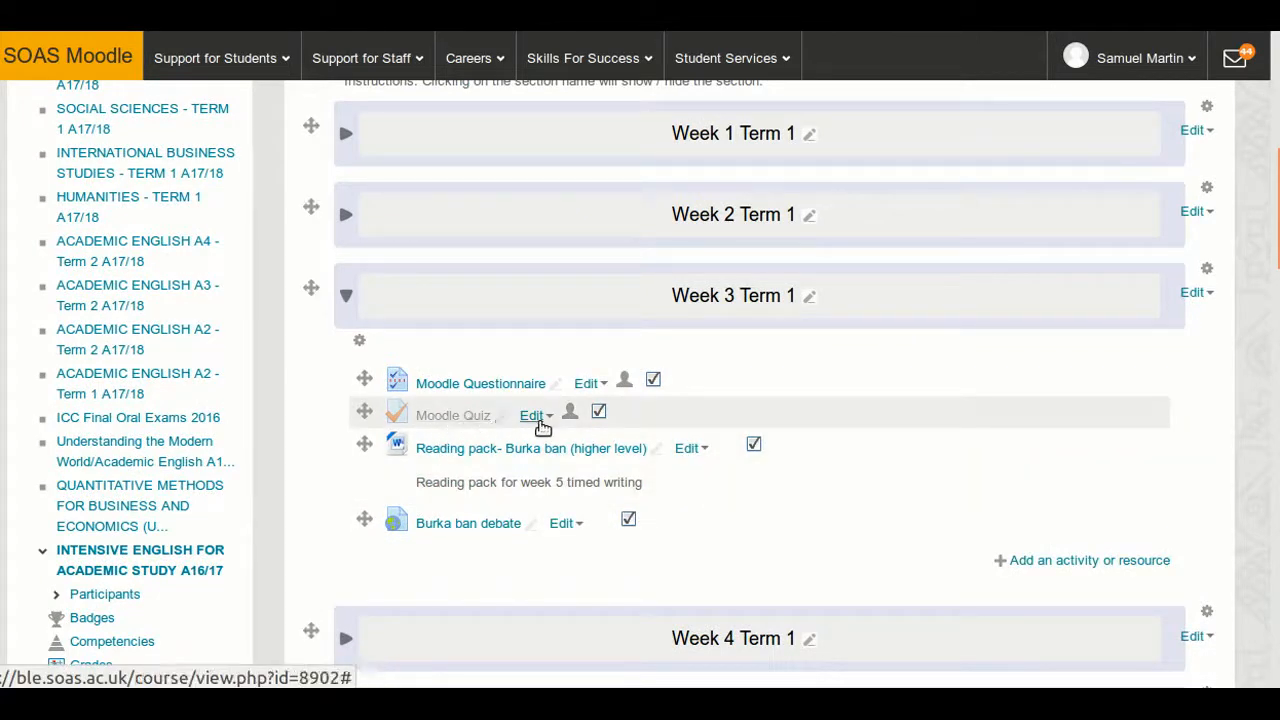
pyautogui.click(540, 420)
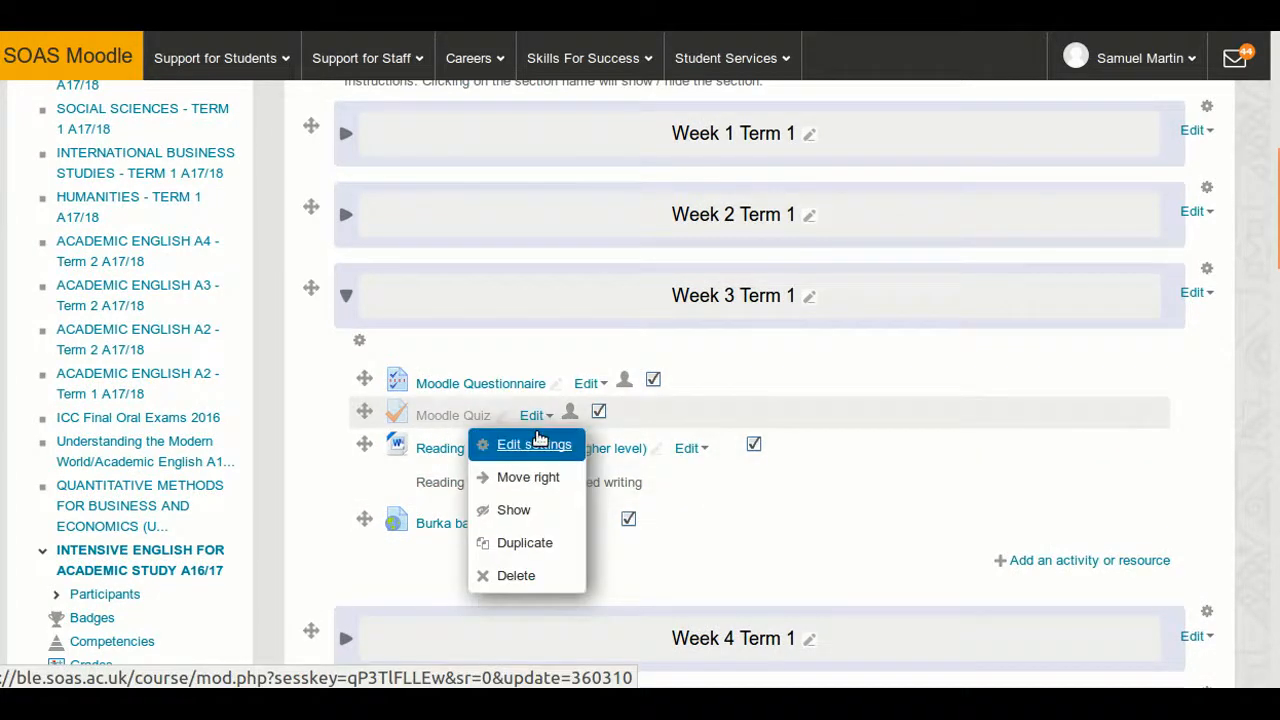
pyautogui.click(514, 511)
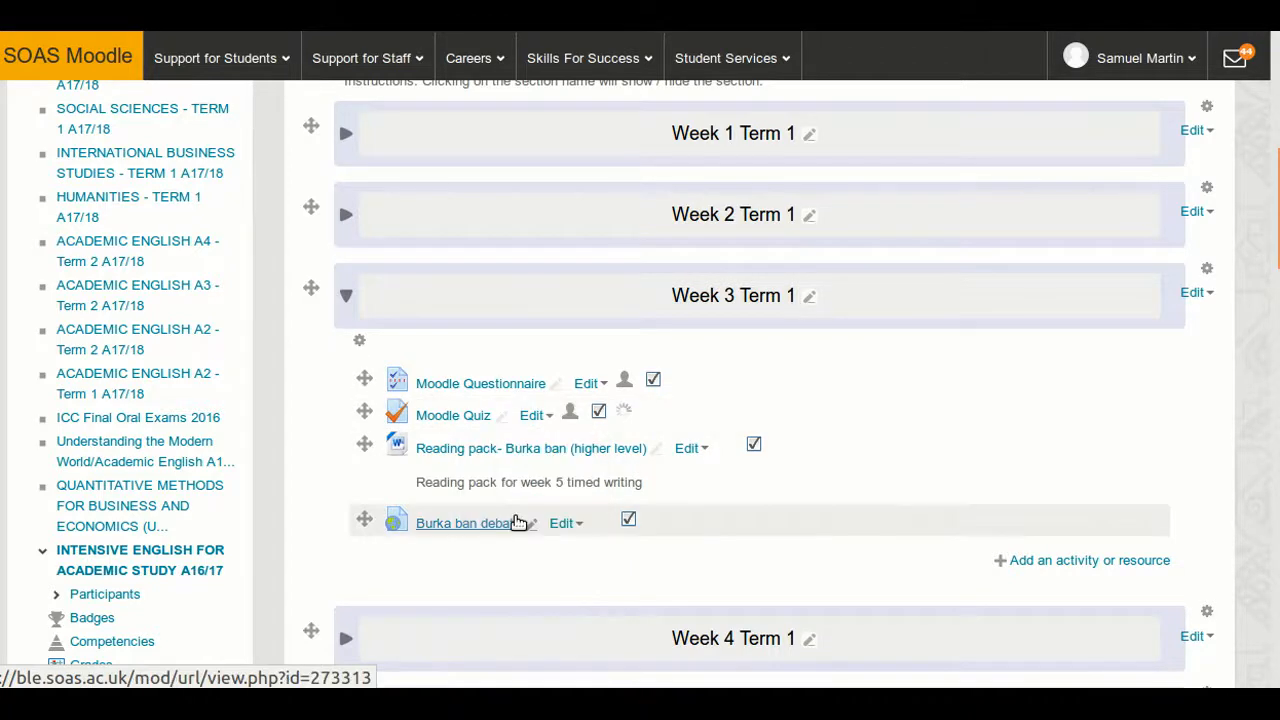